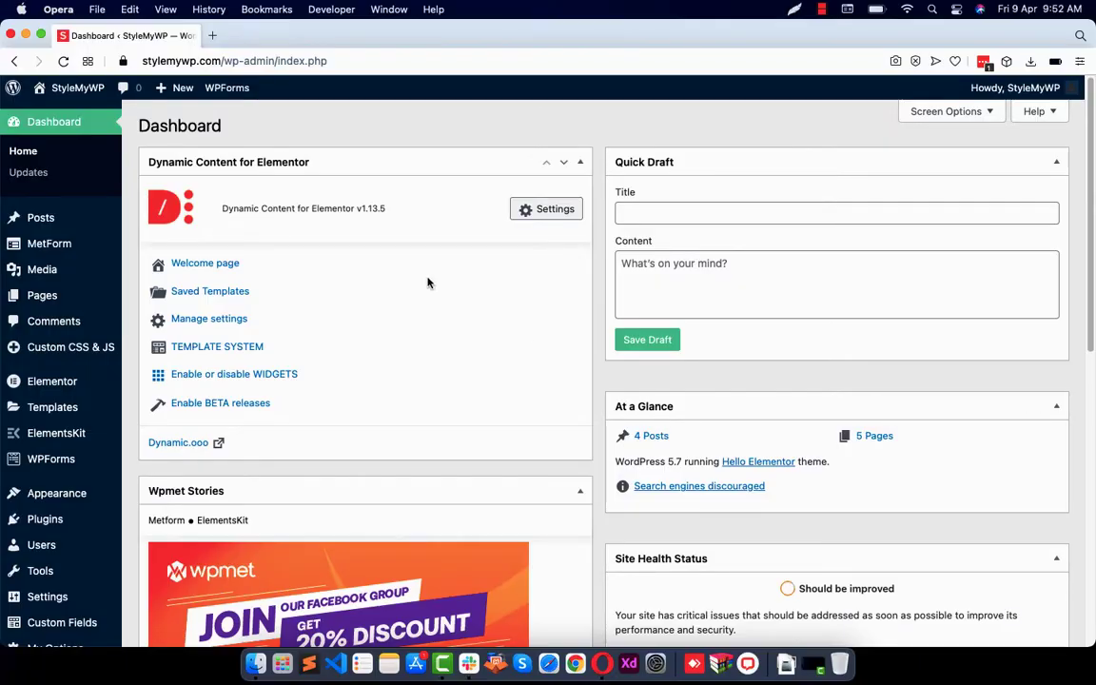
click(317, 162)
click(317, 161)
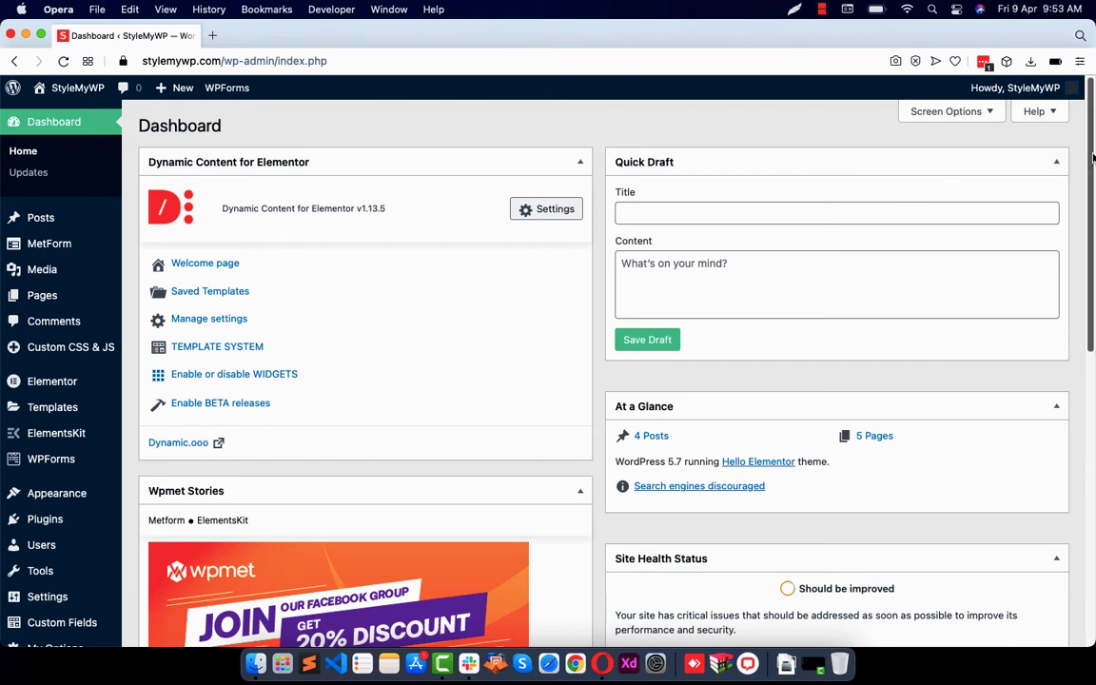
drag(1091, 157, 1094, 123)
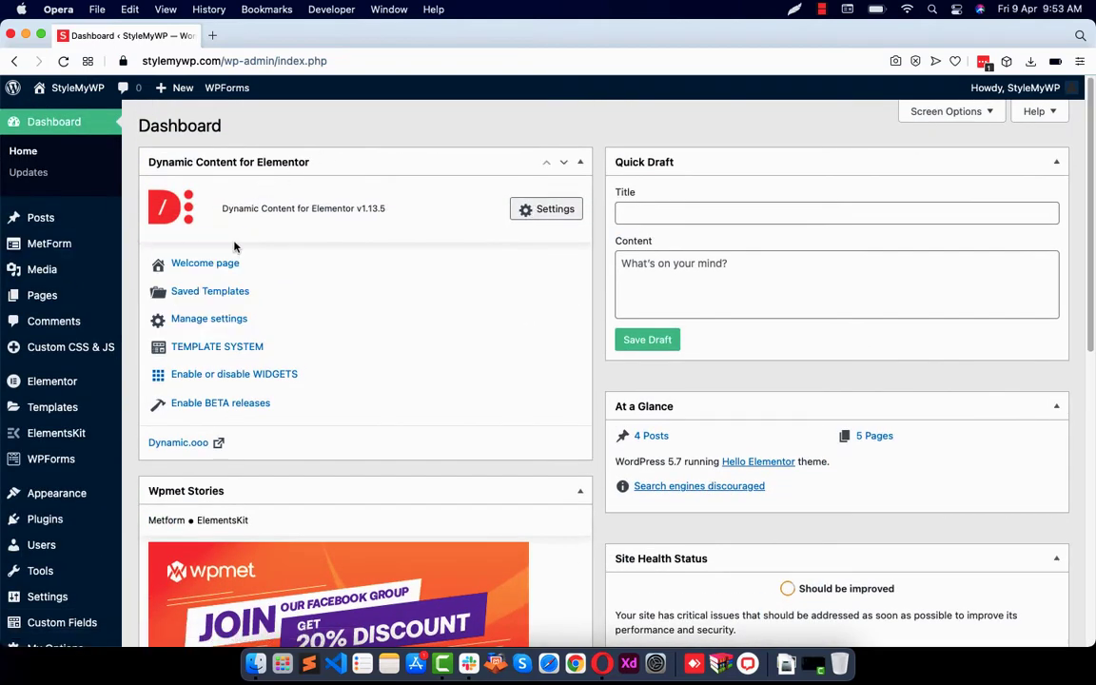
Step: Open the Dynamic Content for Elementor settings and examine the available widgets, especially Animated Off-Canvas Menu in the Interface group
click(532, 211)
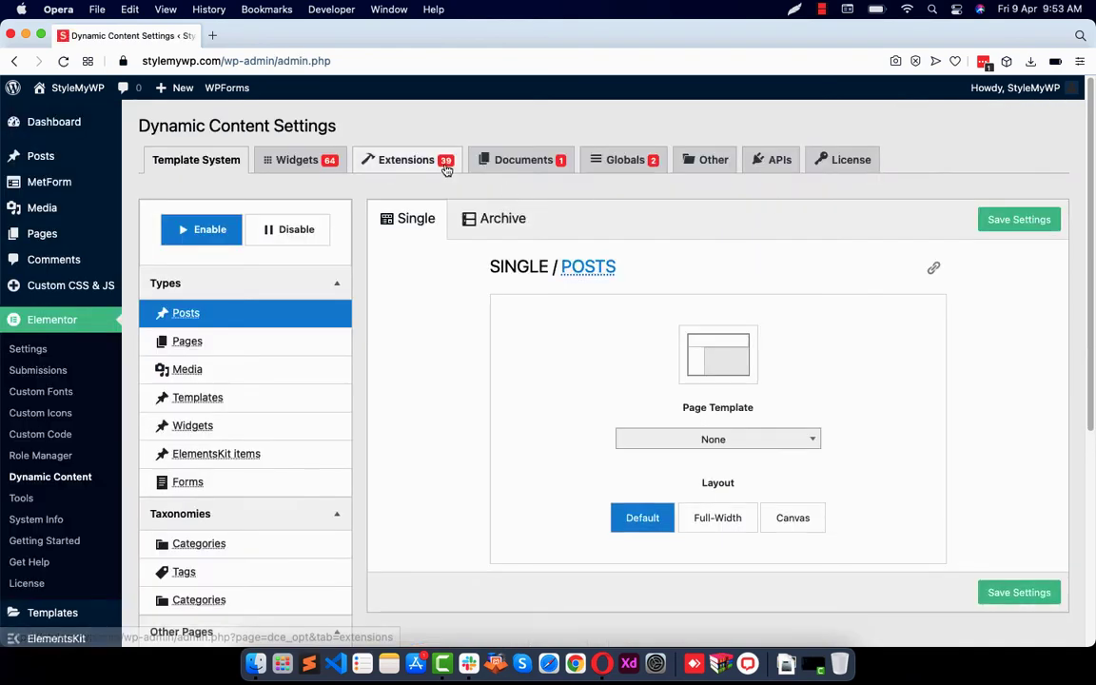
click(297, 159)
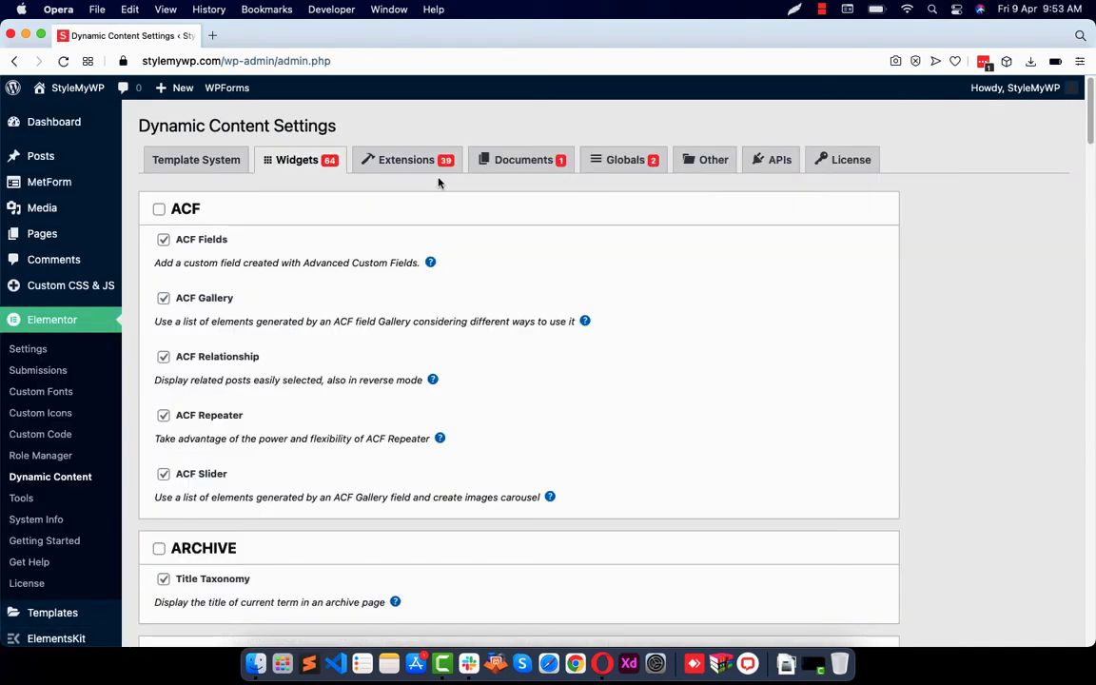
scroll(457, 314, down, 10)
scroll(468, 383, down, 10)
scroll(470, 381, down, 4)
scroll(159, 213, up, 3)
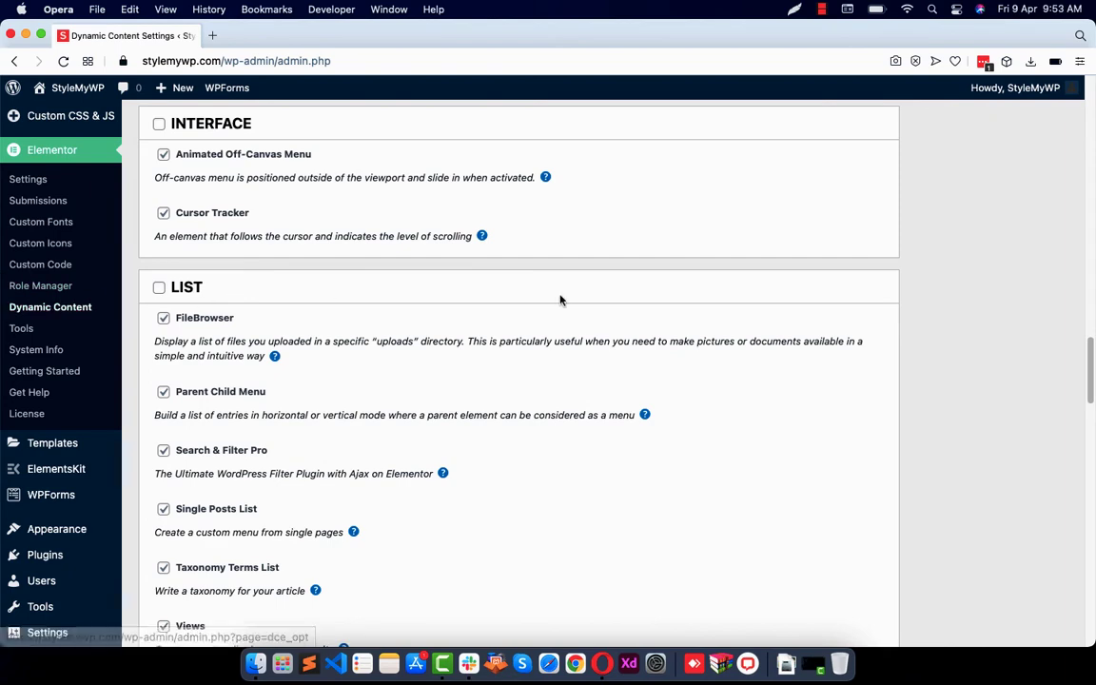
scroll(557, 299, up, 15)
scroll(320, 264, down, 10)
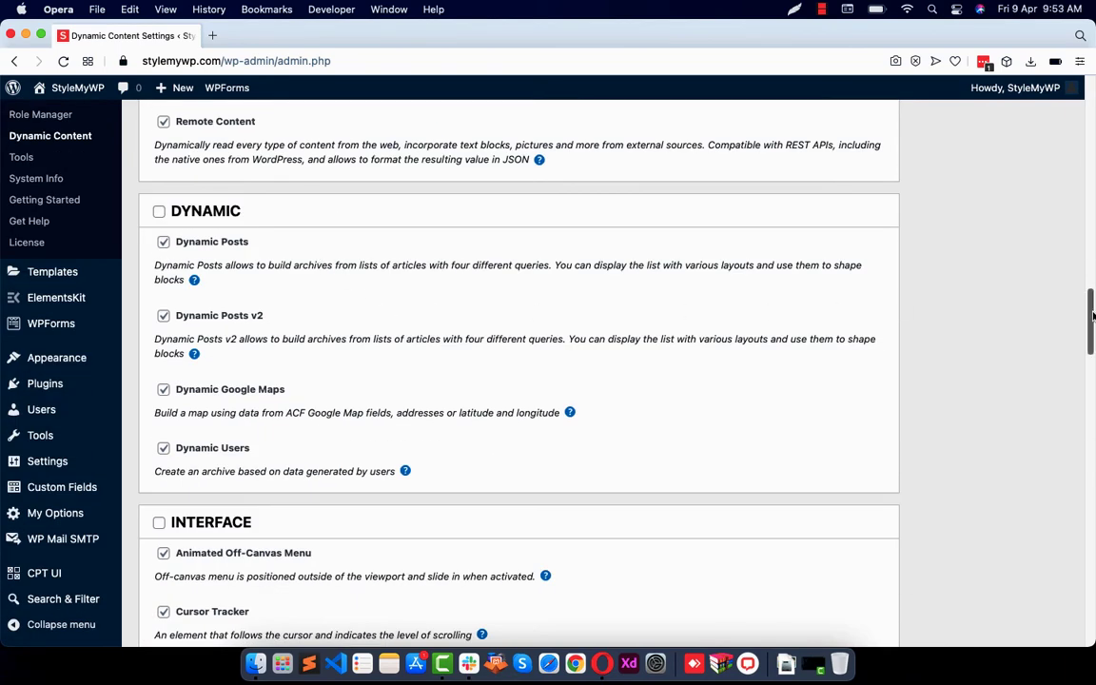
mouse_move(1091, 317)
mouse_down()
mouse_move(1090, 306)
mouse_move(1090, 335)
mouse_up()
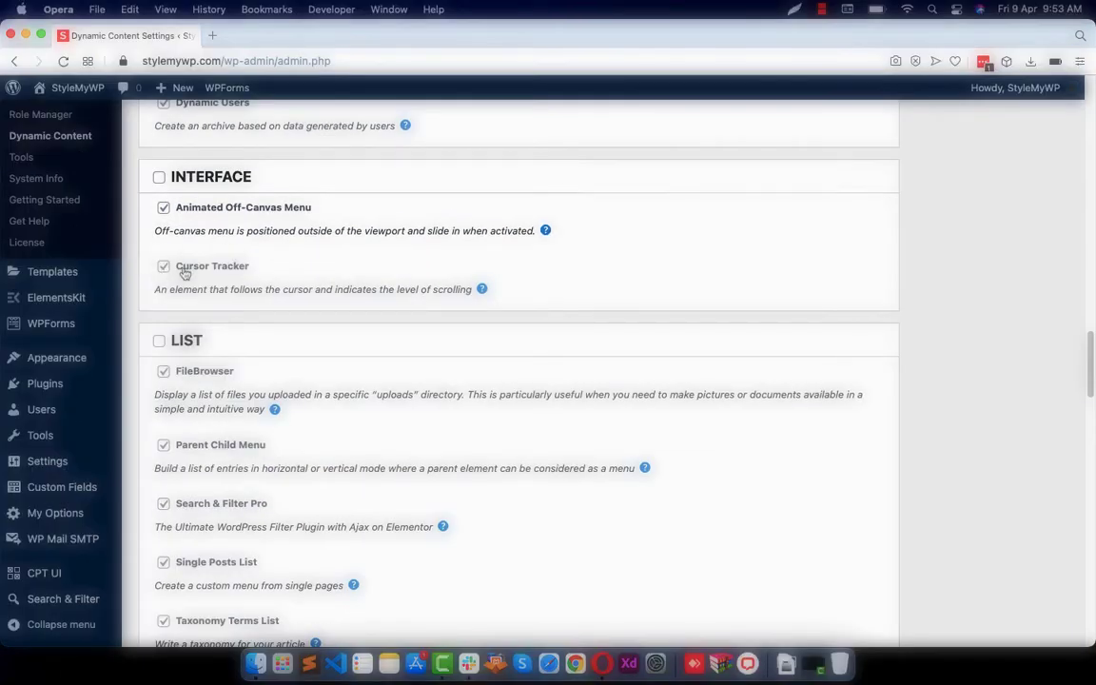
scroll(900, 304, up, 1)
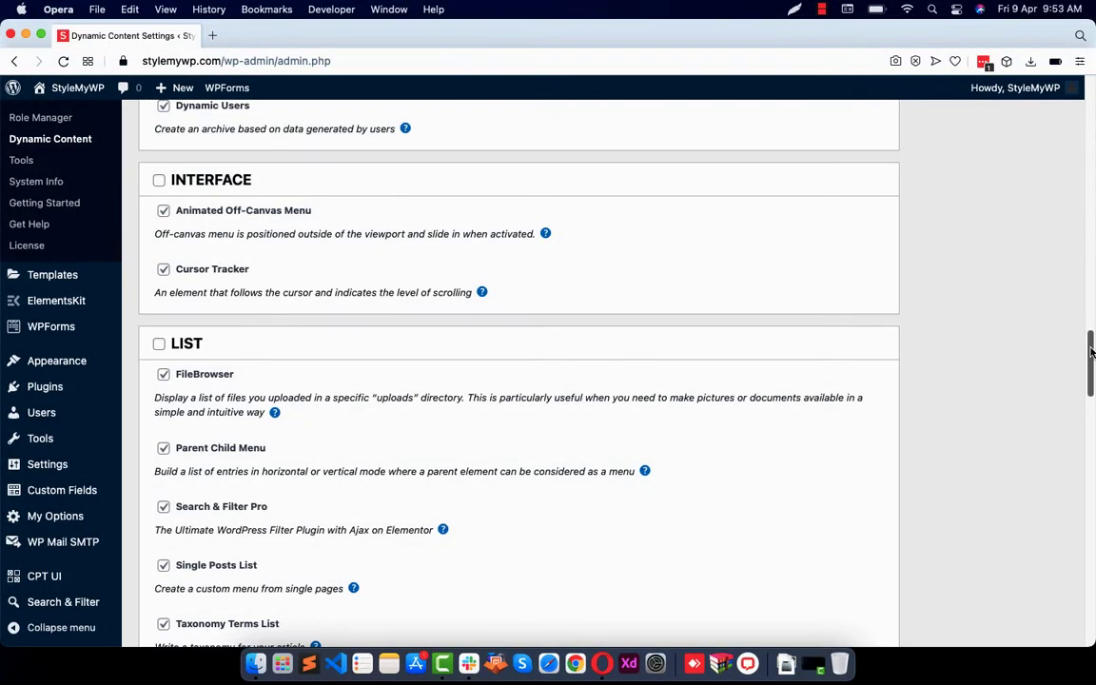
drag(1091, 351, 957, 100)
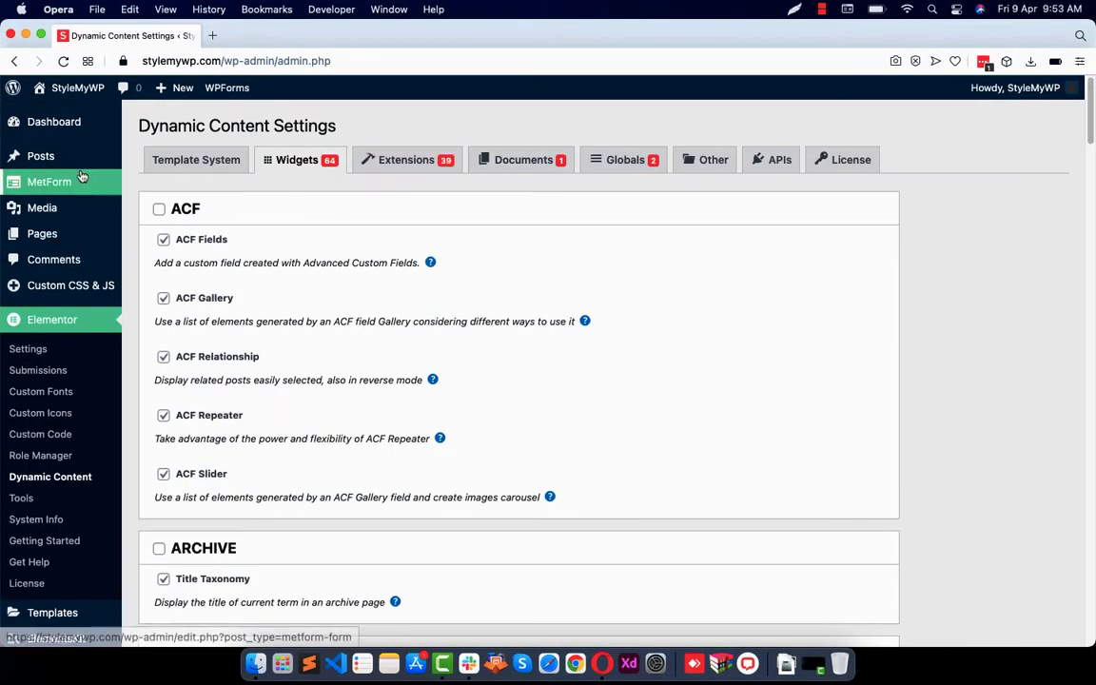
Step: Create a new page titled "Off Canvas" and open it for editing with Elementor
click(57, 233)
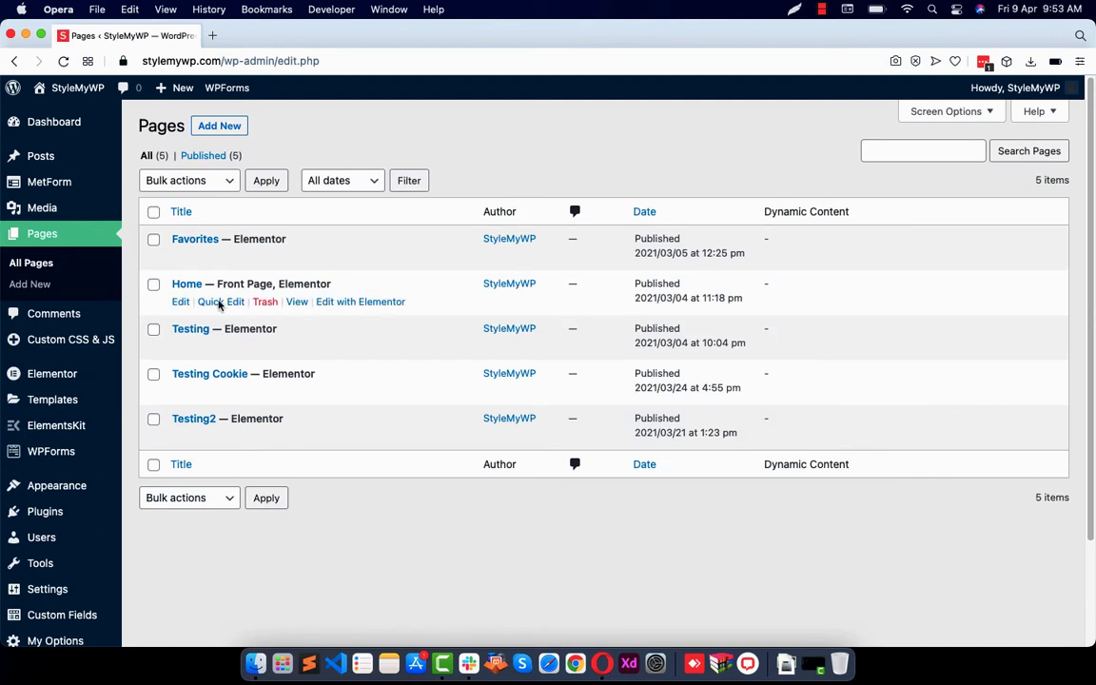
click(218, 126)
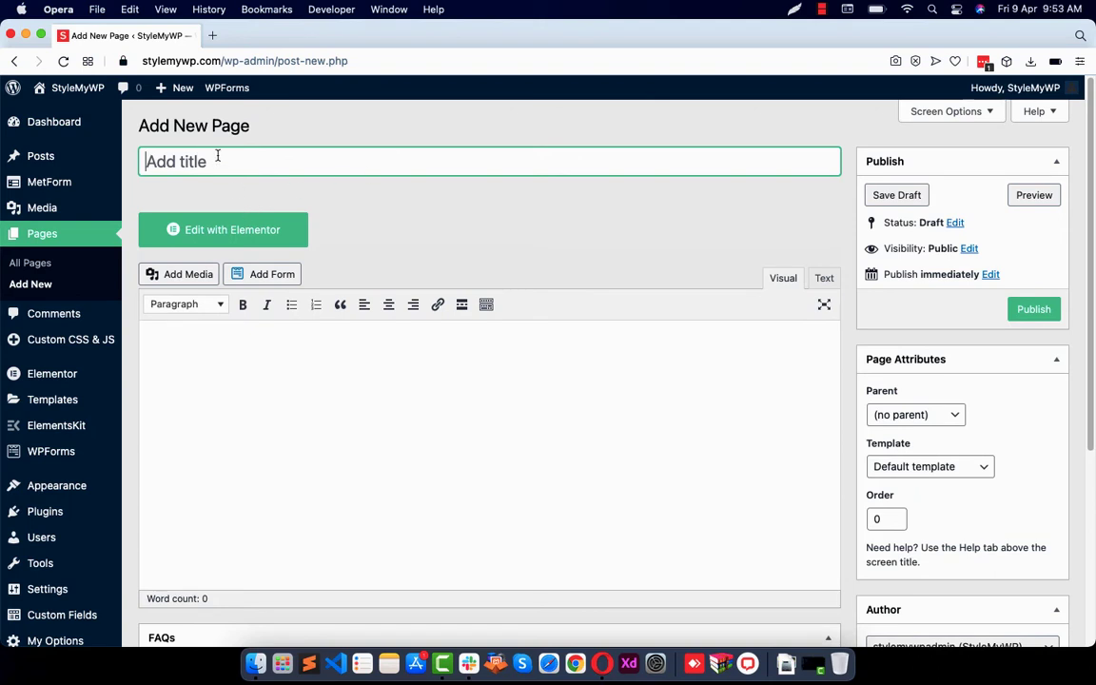
text(Off Canvas)
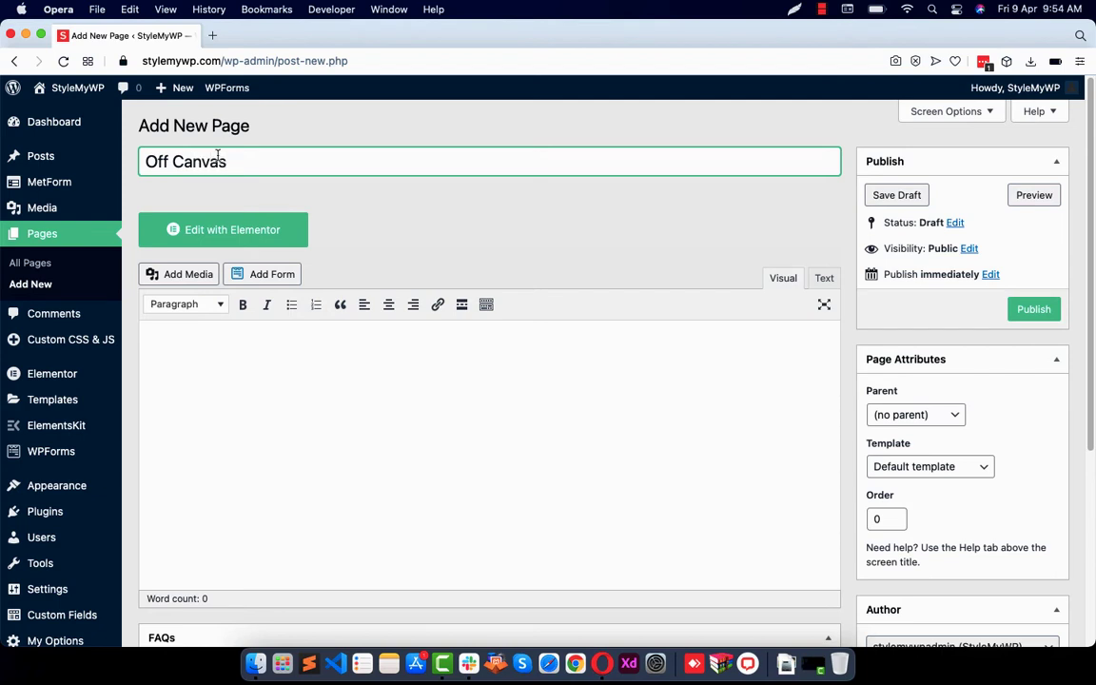
click(229, 229)
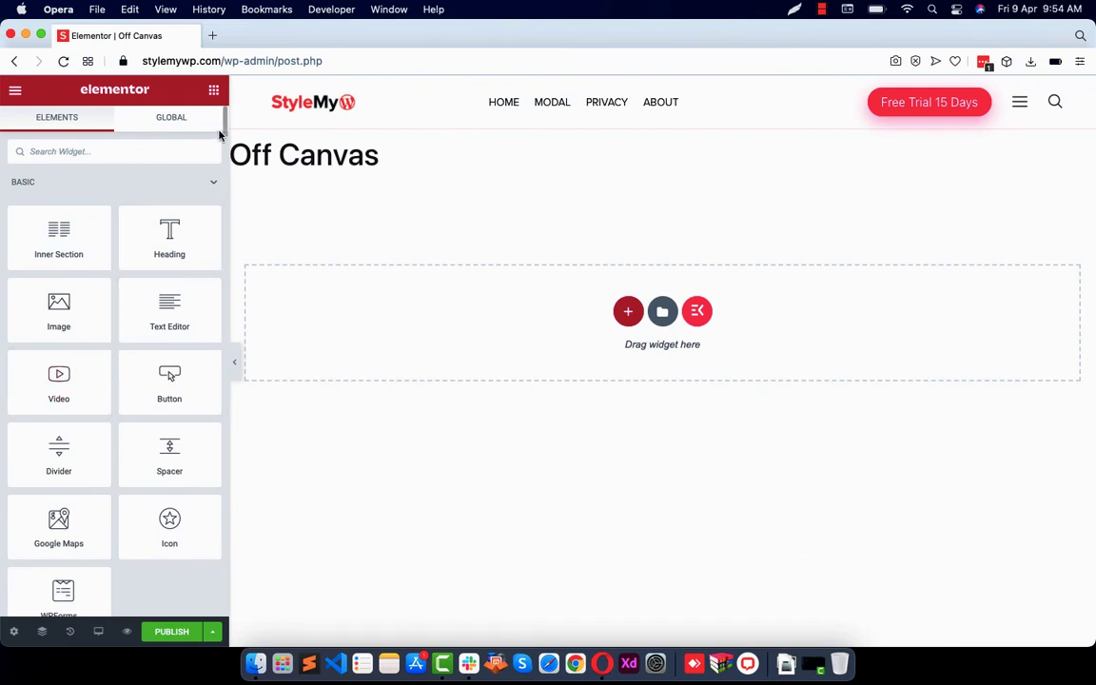
Step: Look through the Elementor widget library, including the ElementsKit and Dynamic Content categories
drag(224, 128, 226, 271)
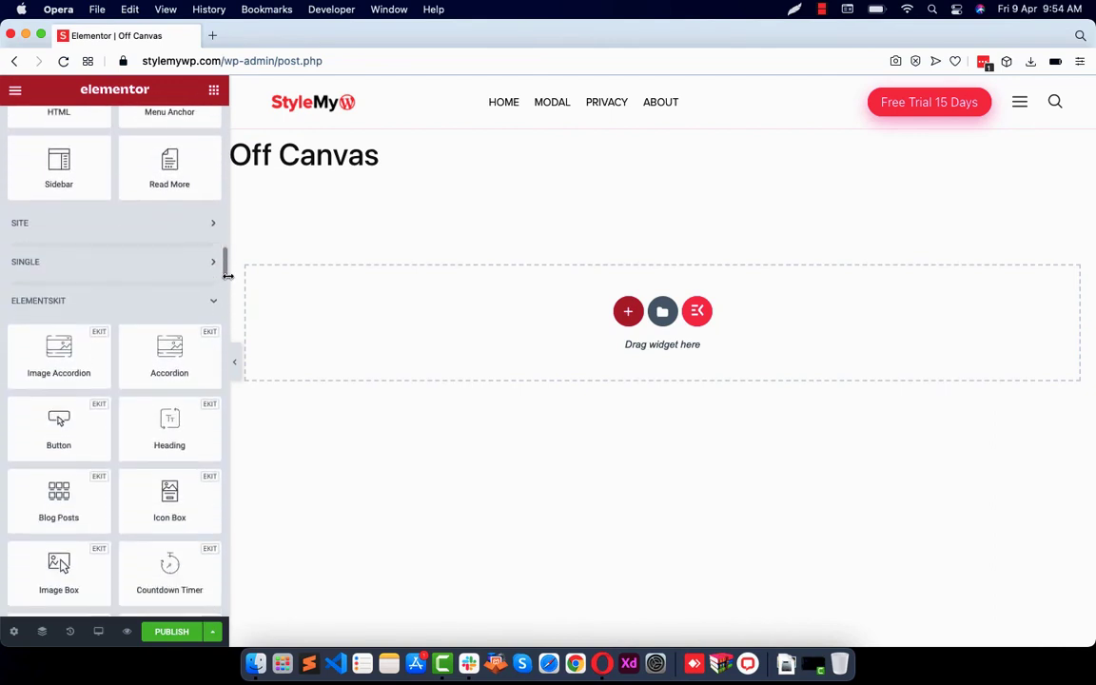
click(176, 253)
click(191, 229)
scroll(189, 275, down, 15)
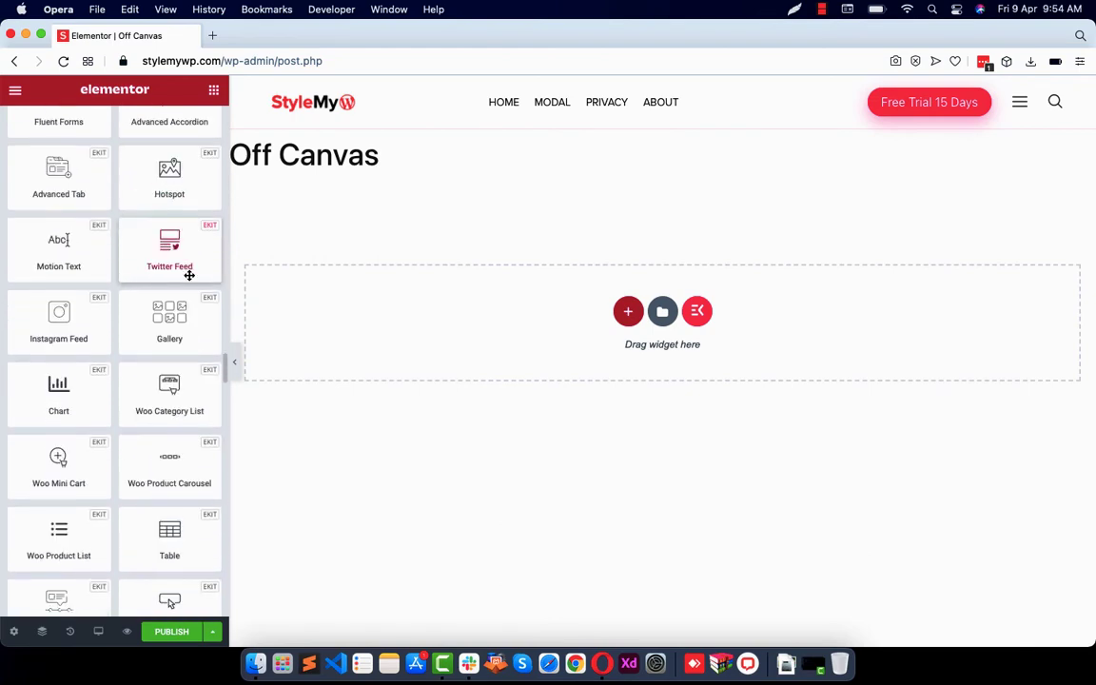
scroll(189, 275, down, 20)
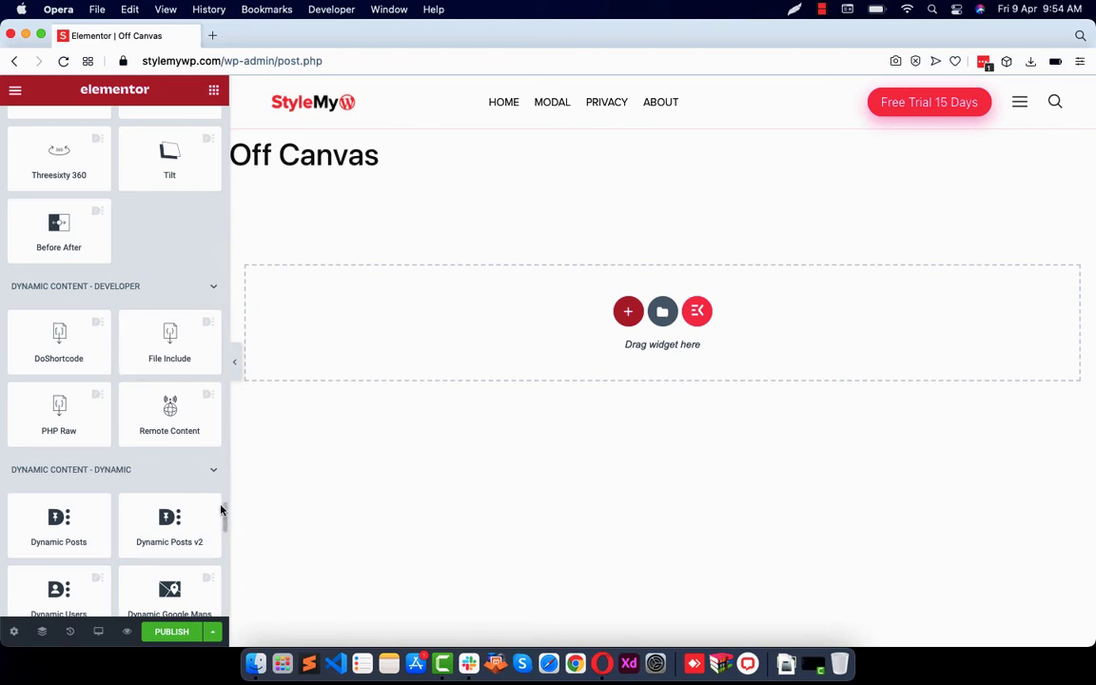
scroll(169, 350, down, 5)
scroll(171, 348, up, 20)
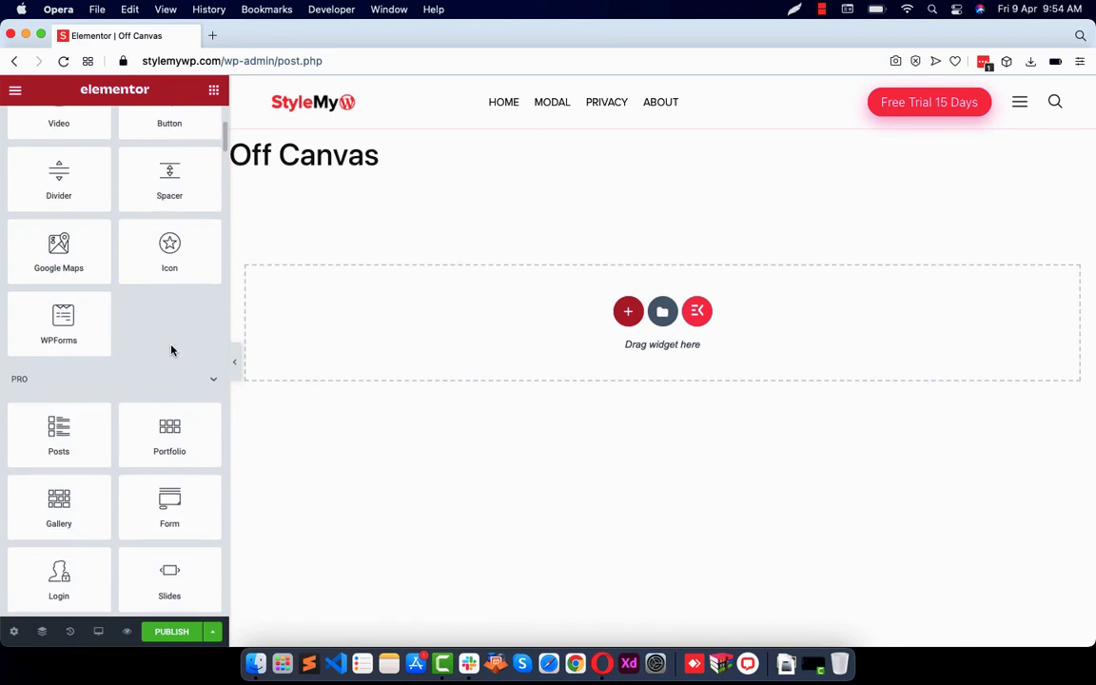
scroll(172, 348, up, 5)
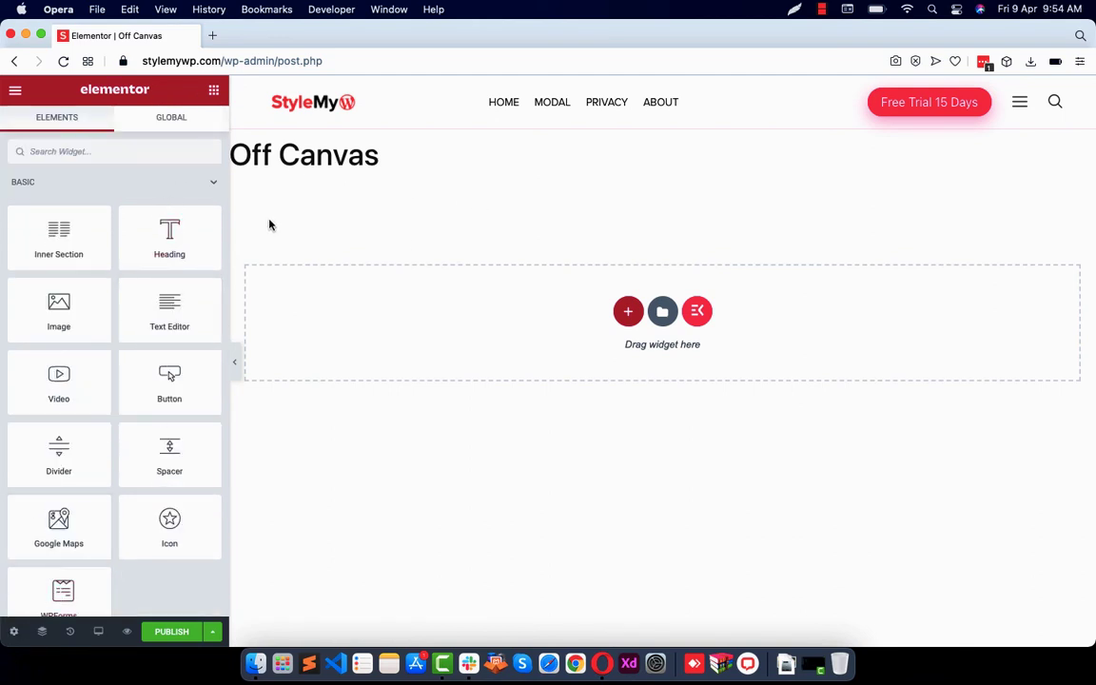
Step: Hide the title of the Off Canvas page through its page settings
click(13, 630)
click(160, 459)
click(150, 537)
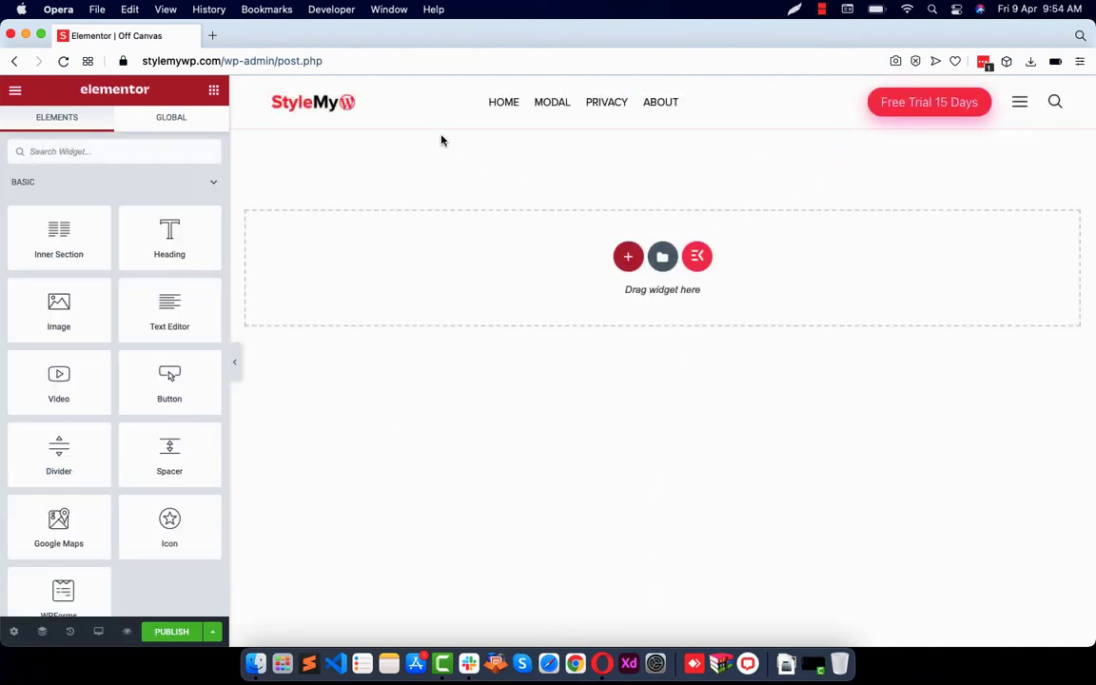
Step: Search the widgets for "anim" and add the Animated Off-Canvas Menu widget to the page
click(618, 258)
text(anim)
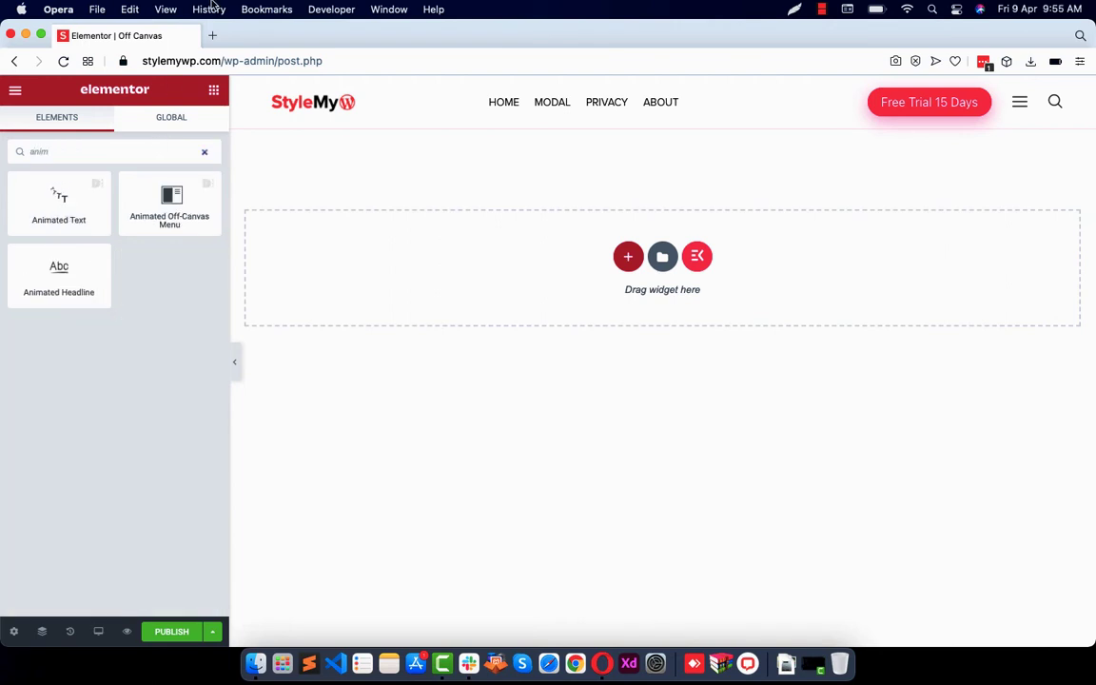
drag(158, 195, 464, 239)
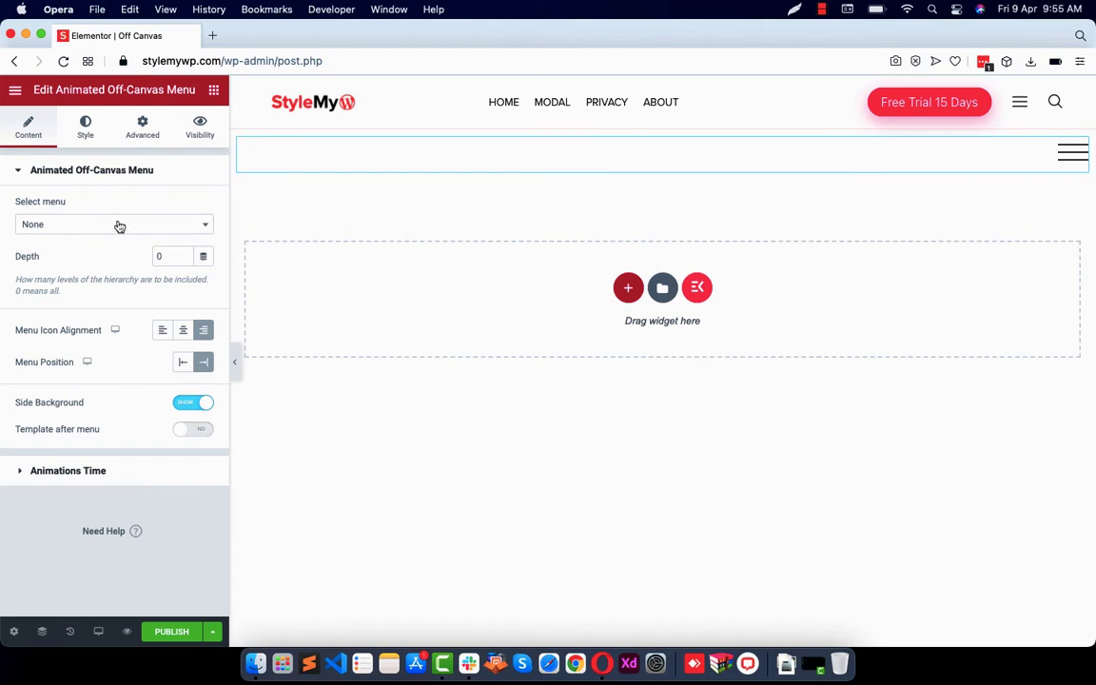
Step: Preview the off-canvas panel on the canvas by opening, closing and reopening it
click(1072, 153)
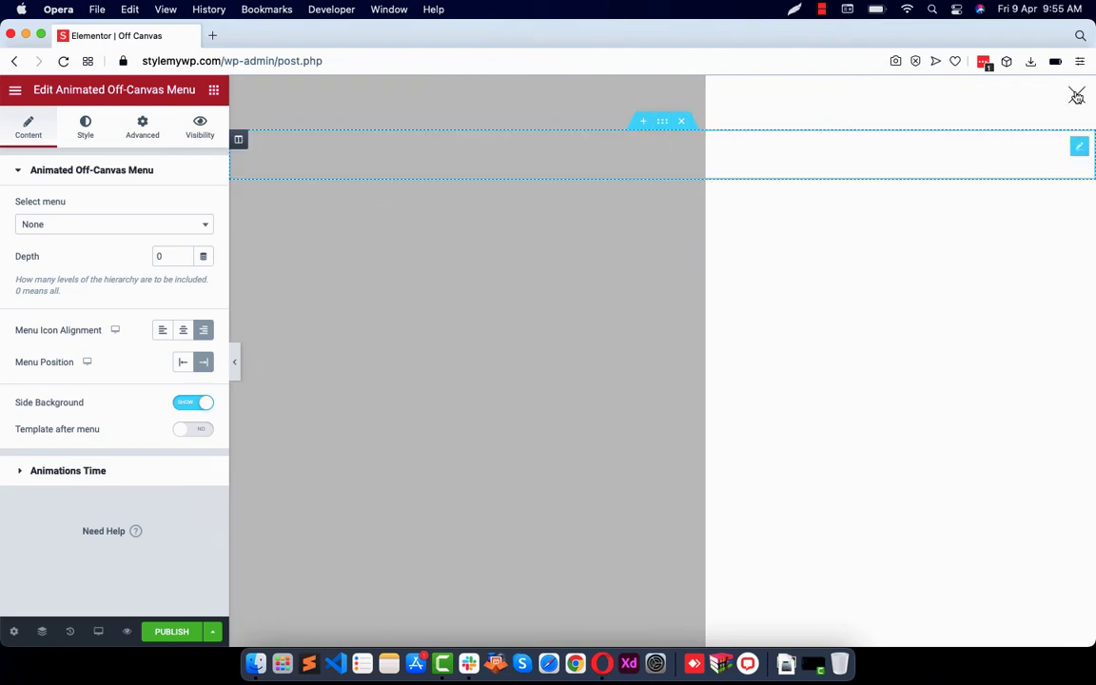
click(1075, 97)
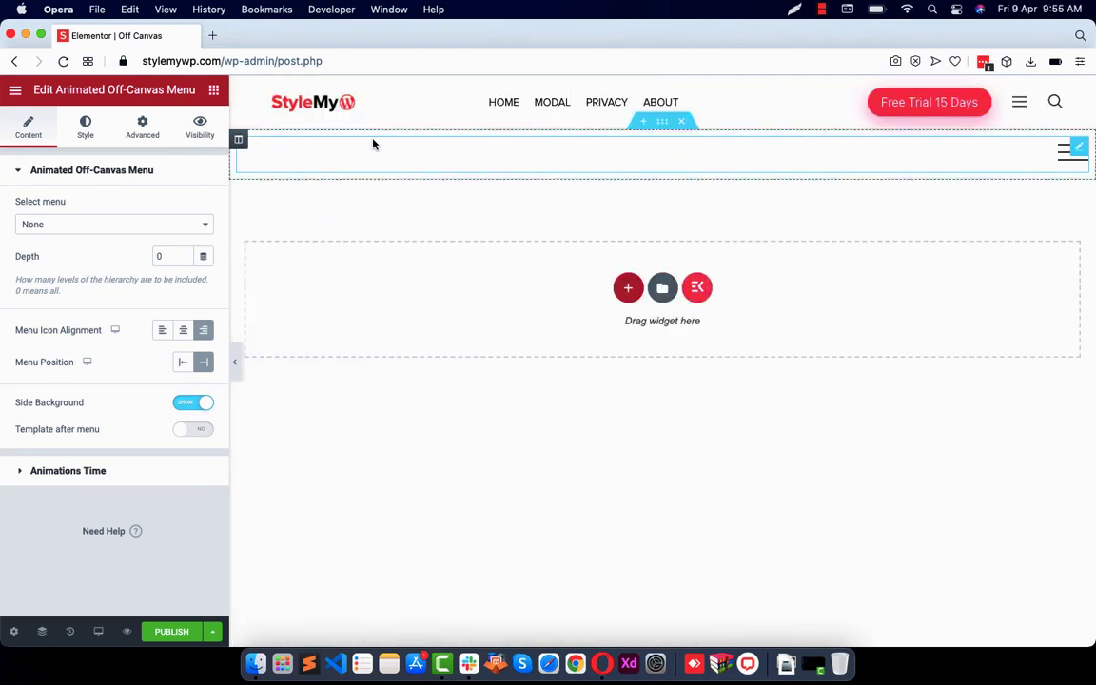
click(1059, 166)
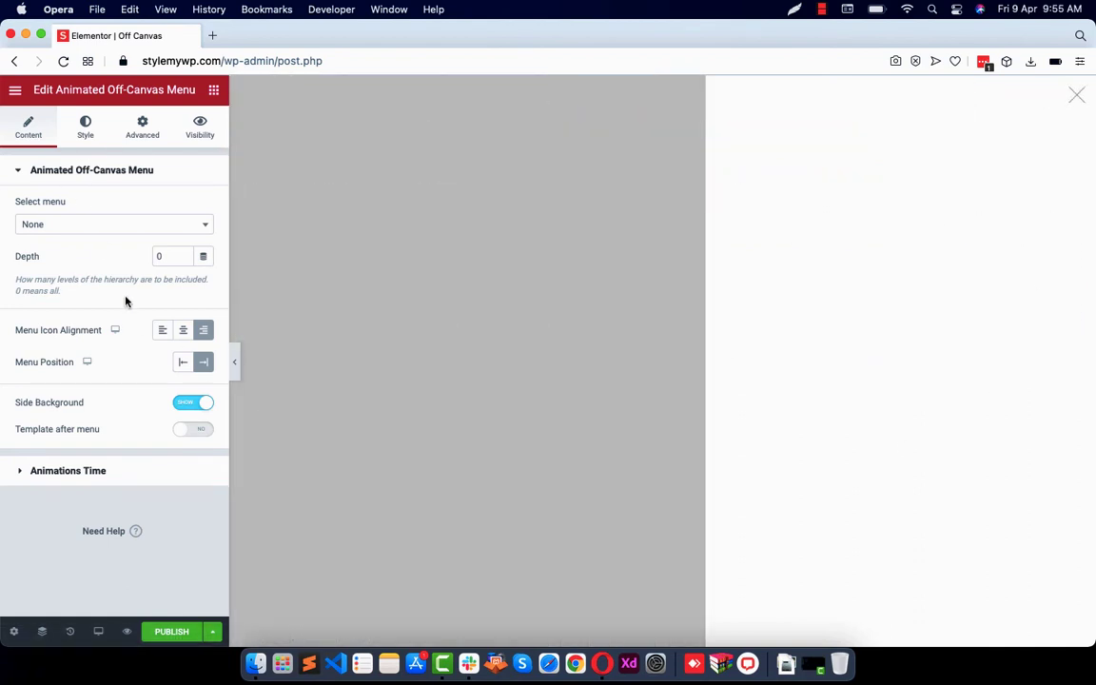
Step: Assign Menu 1 (menu-1) to the off-canvas widget and open the panel to check its items
click(153, 226)
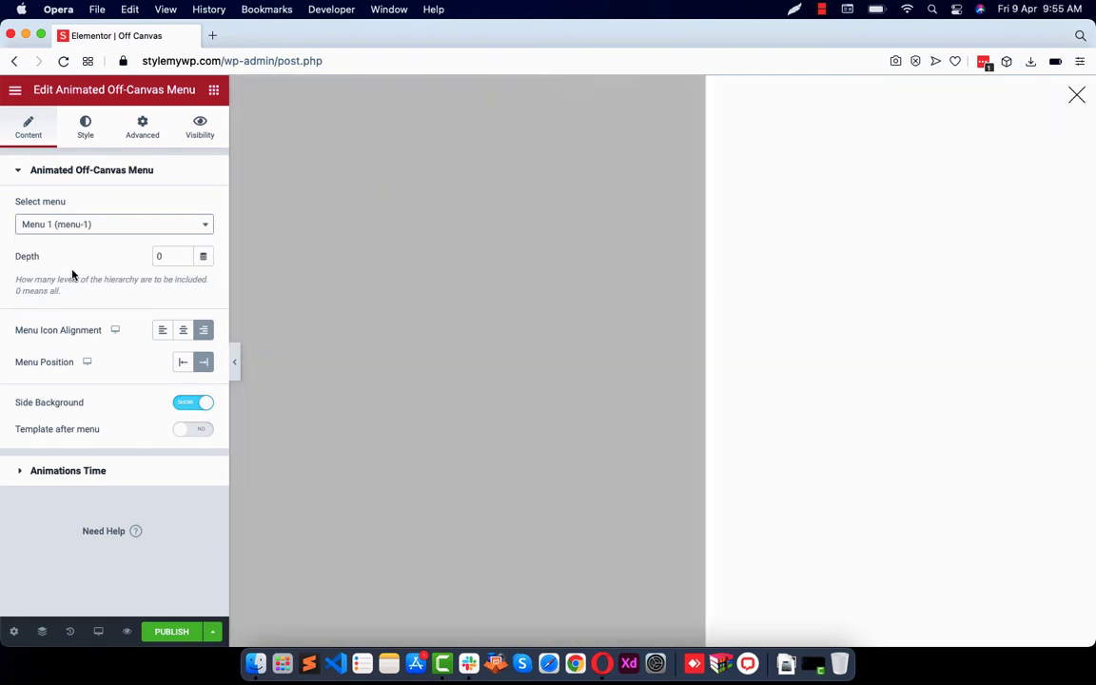
click(73, 269)
click(1069, 156)
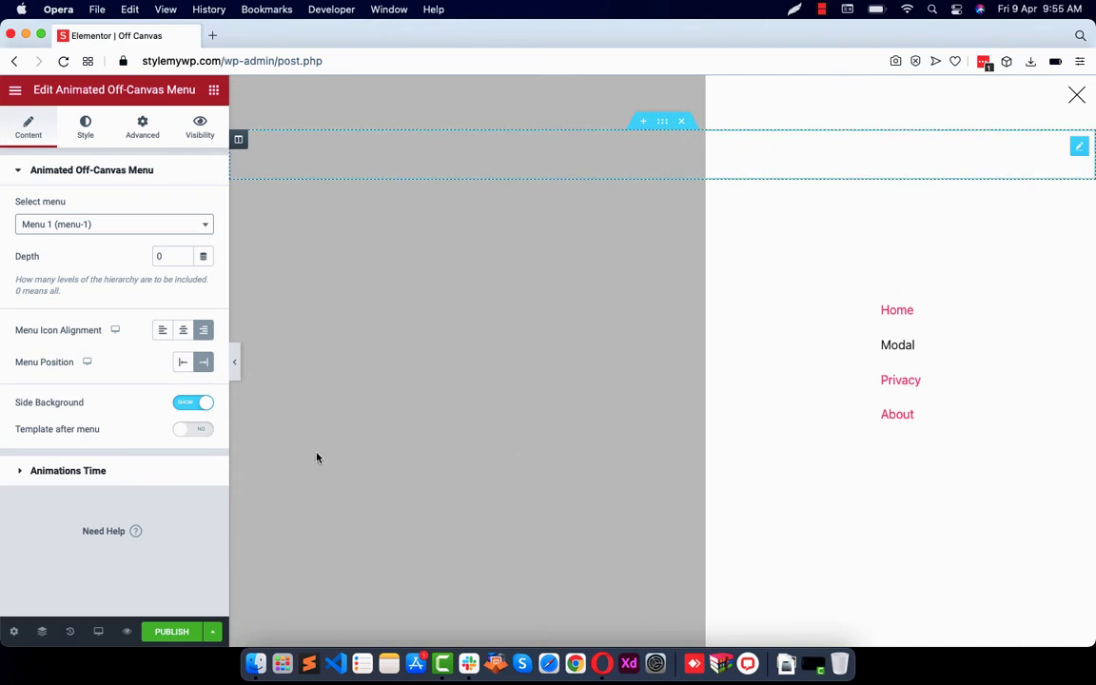
Step: Enable a template after the menu, choose the "Offcanvas" section template, and preview it in the opened panel
click(198, 433)
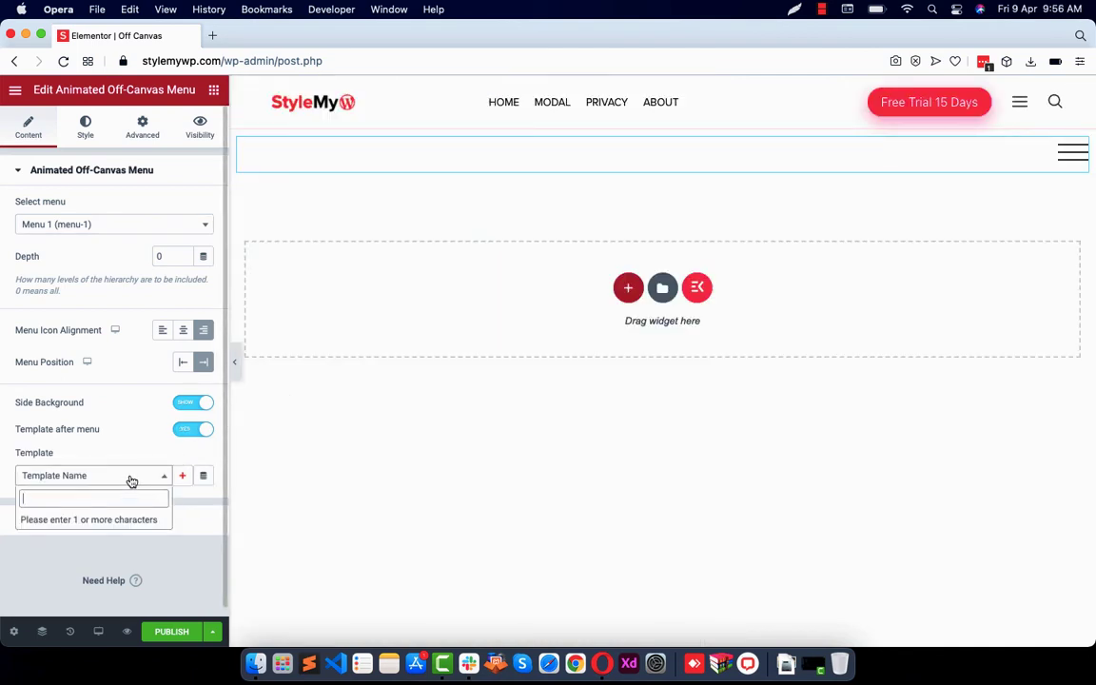
text(off)
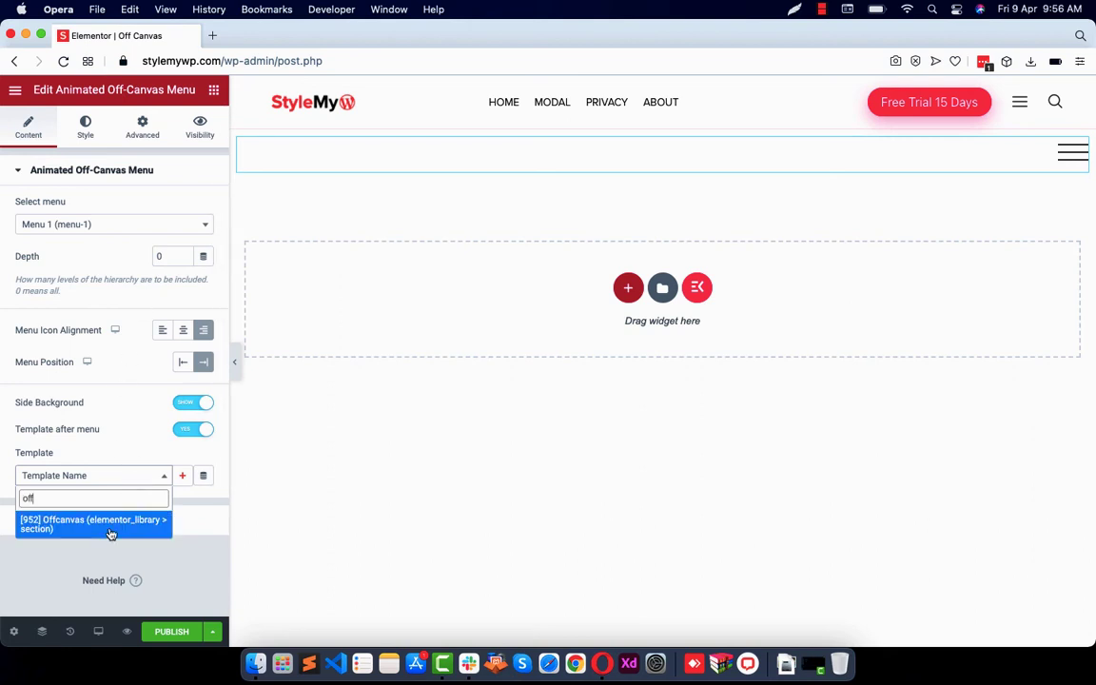
click(113, 526)
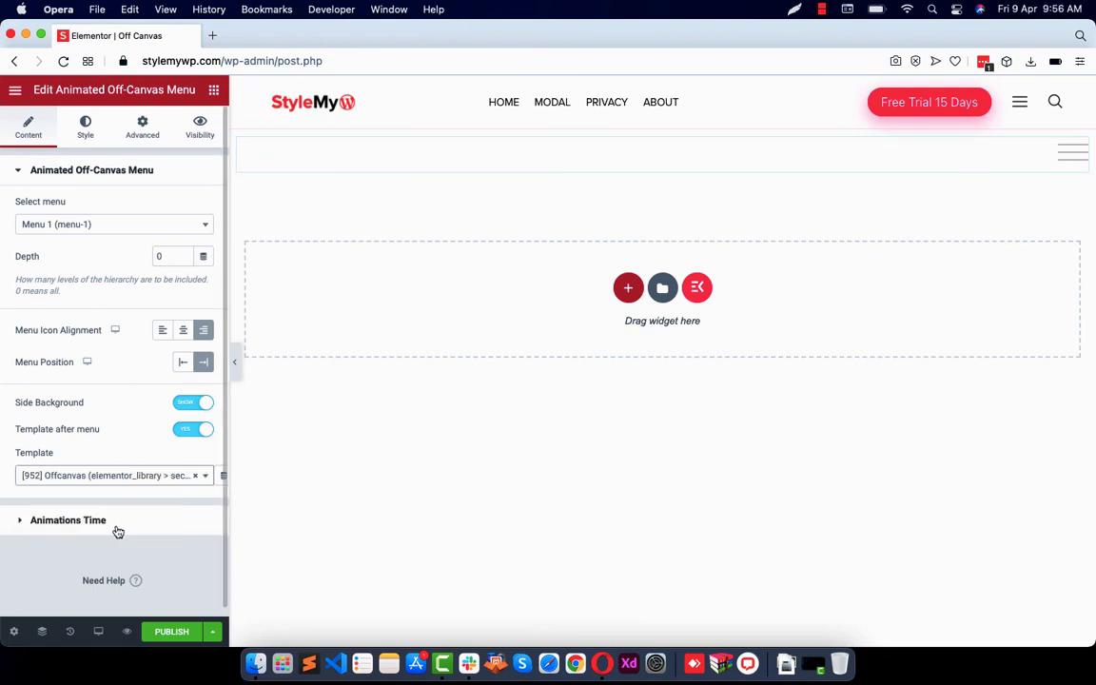
click(1068, 153)
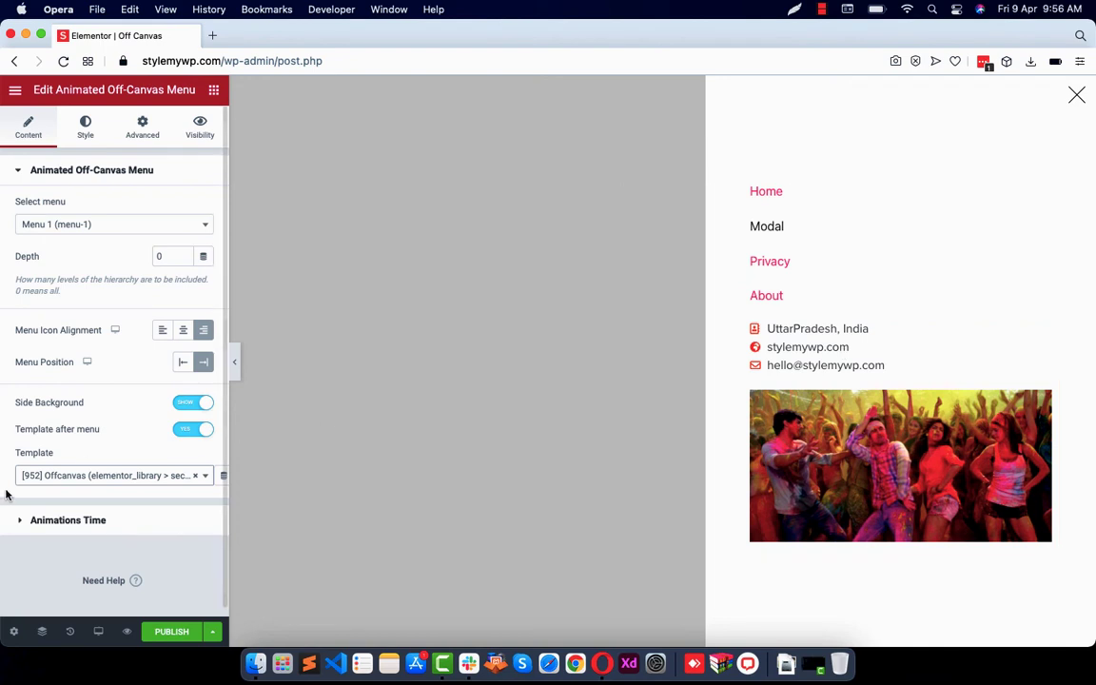
Step: Review the Animations Time settings and toggle the off-canvas panel to watch its animation
click(108, 523)
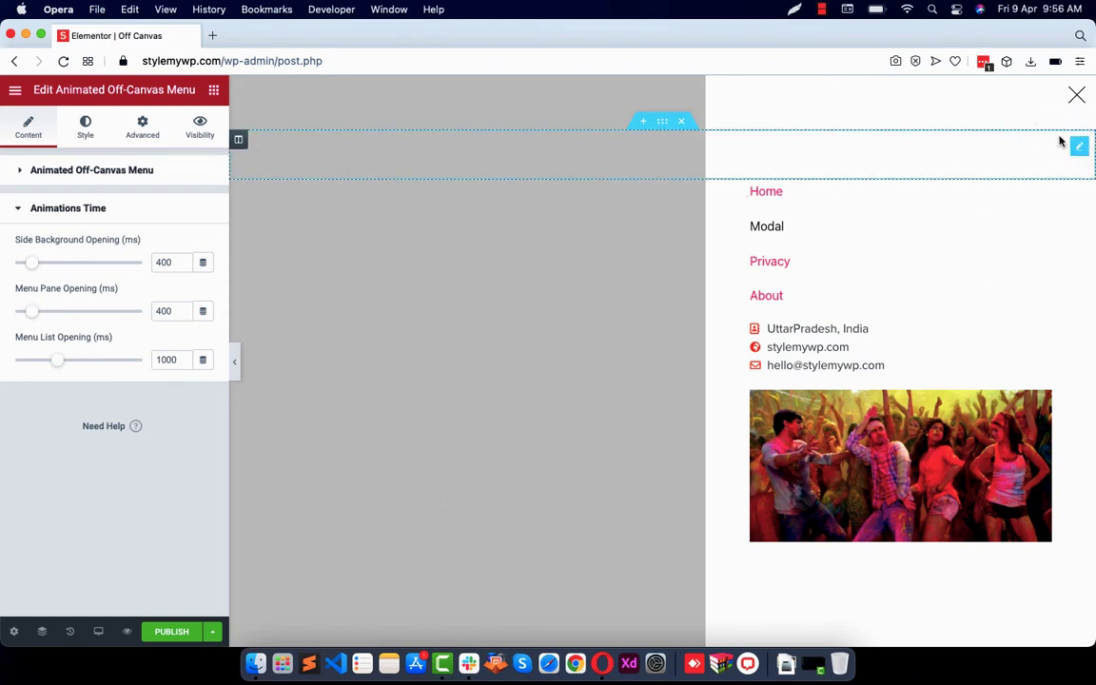
click(1072, 107)
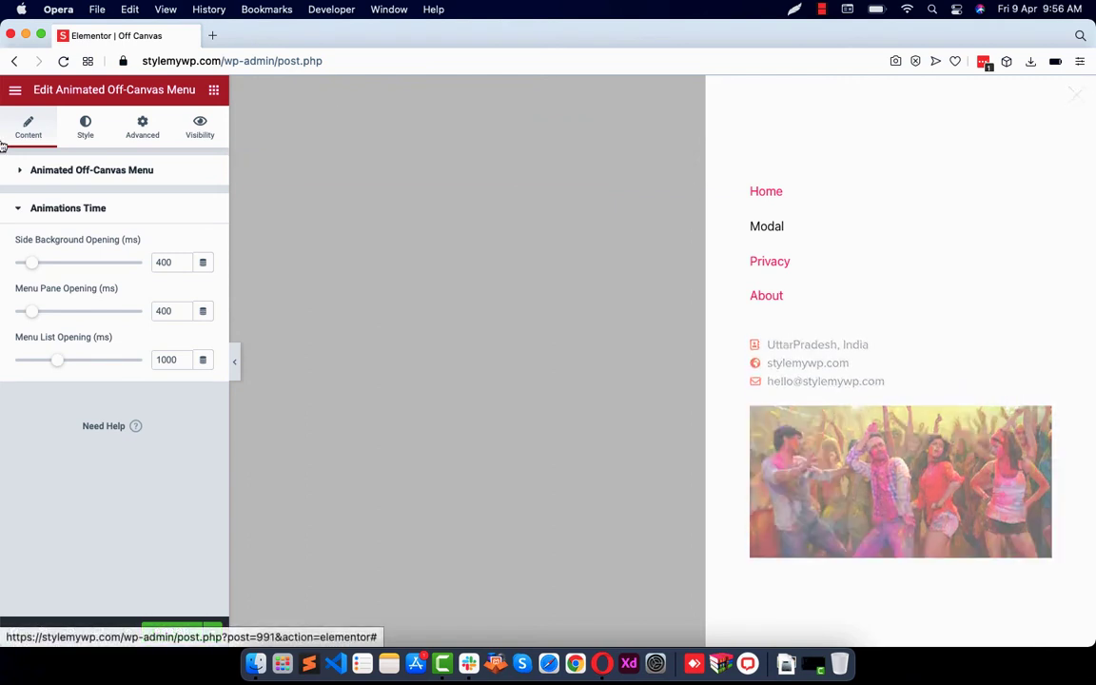
Step: Set the off-canvas menu width to 24 in the widget's style settings
click(85, 131)
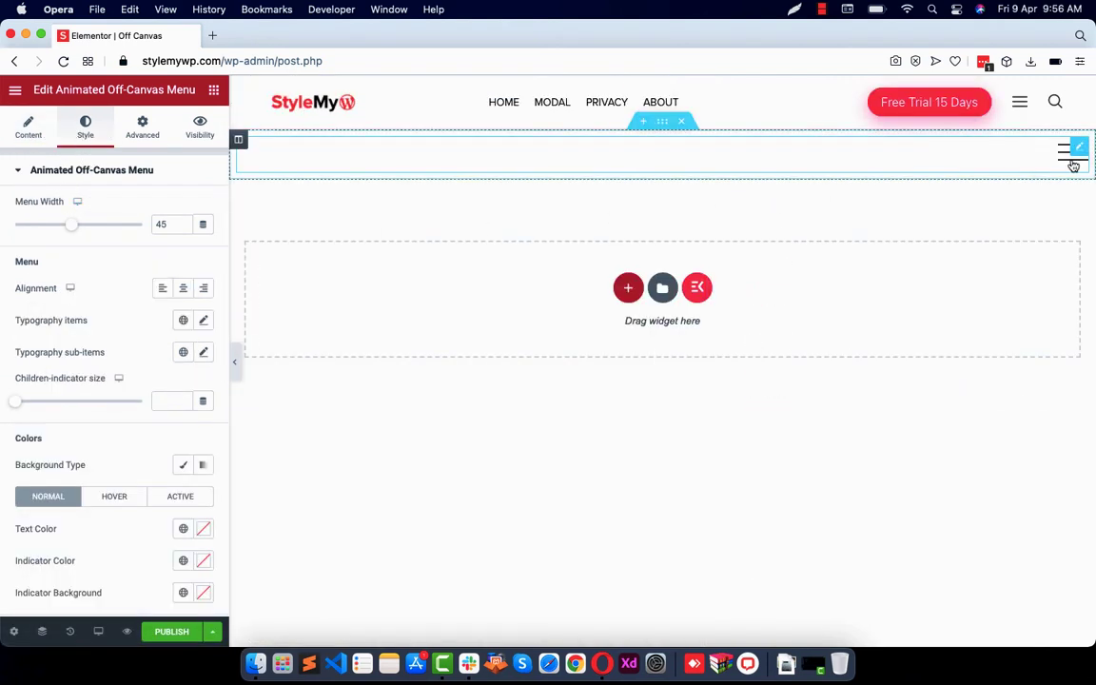
click(1071, 152)
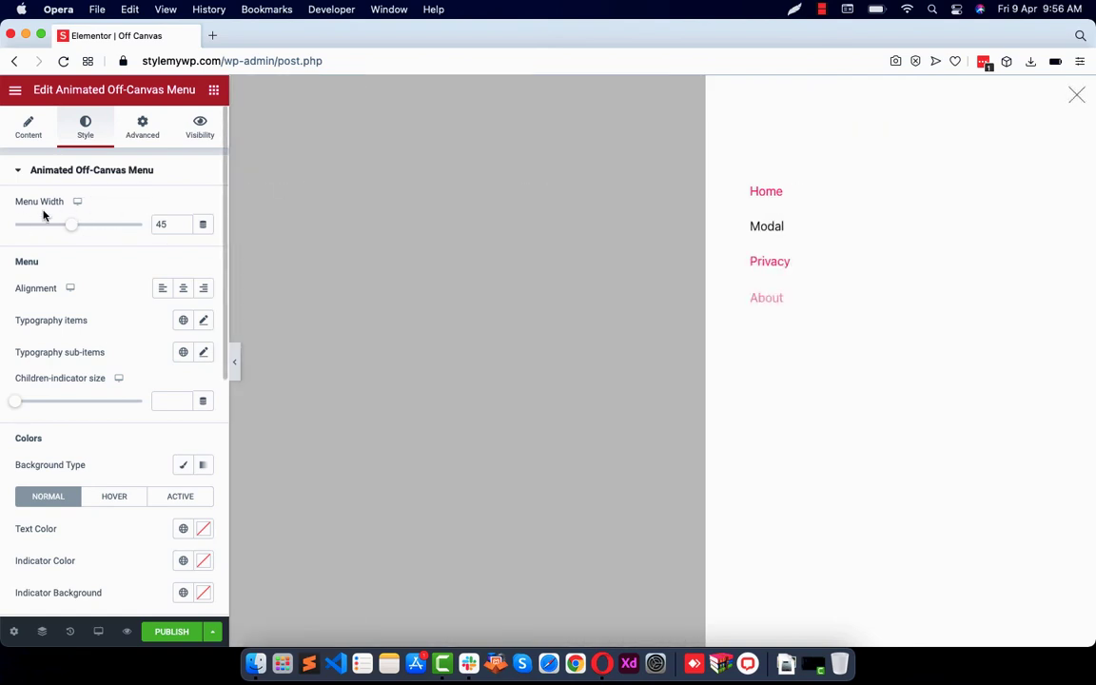
drag(70, 224, 43, 227)
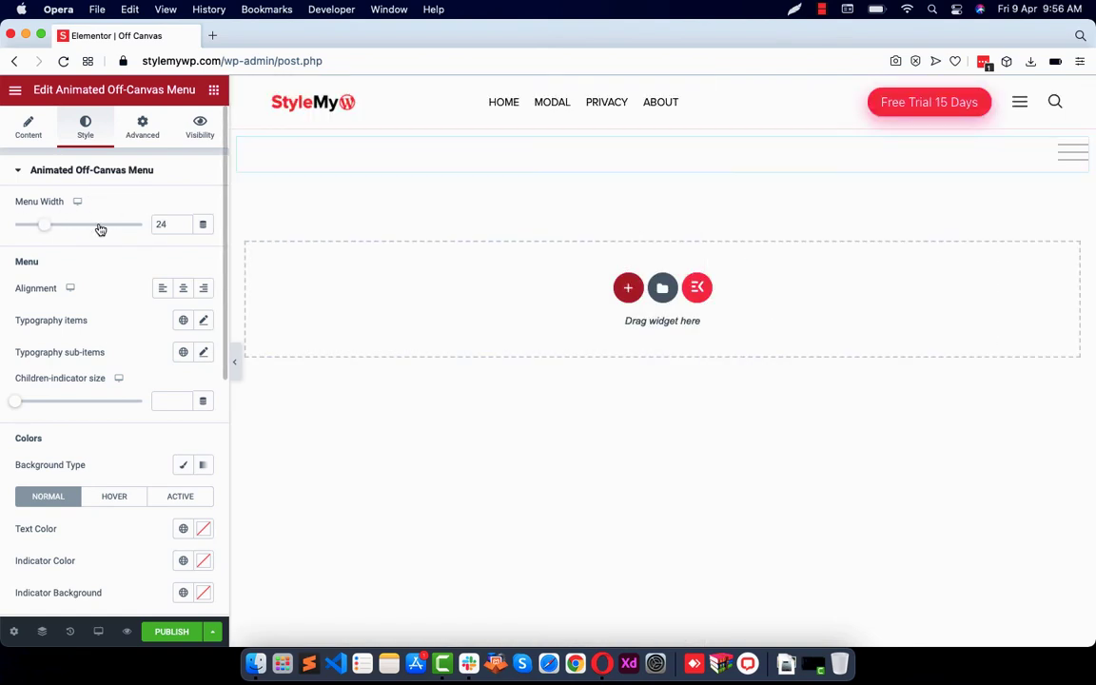
Step: Check the off-canvas panel, set its menu width to 39, and reopen it to preview the new width
click(1069, 153)
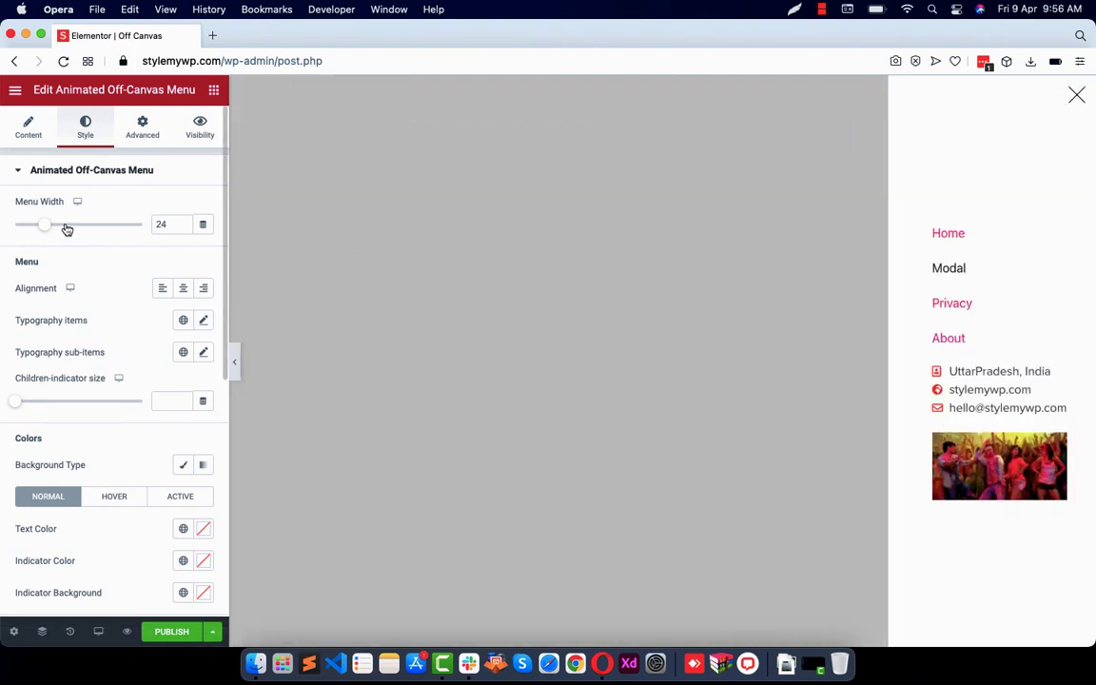
drag(61, 227, 64, 226)
click(1061, 158)
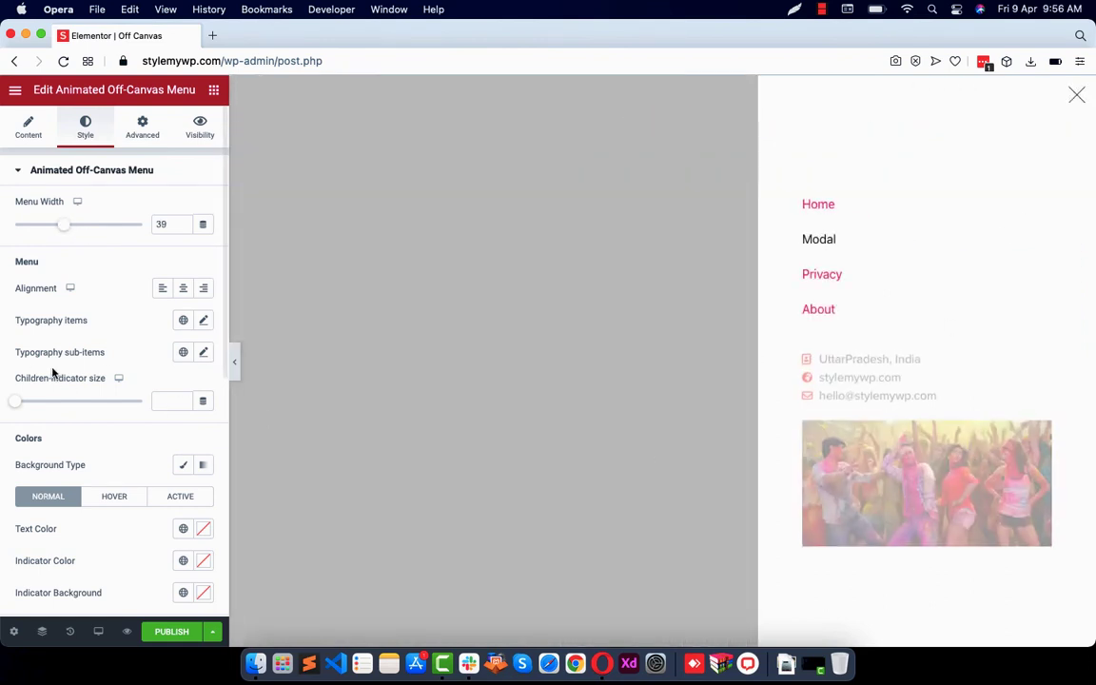
Step: Give the off-canvas menu a classic background type and choose a very light grey as its background color
scroll(128, 367, down, 2)
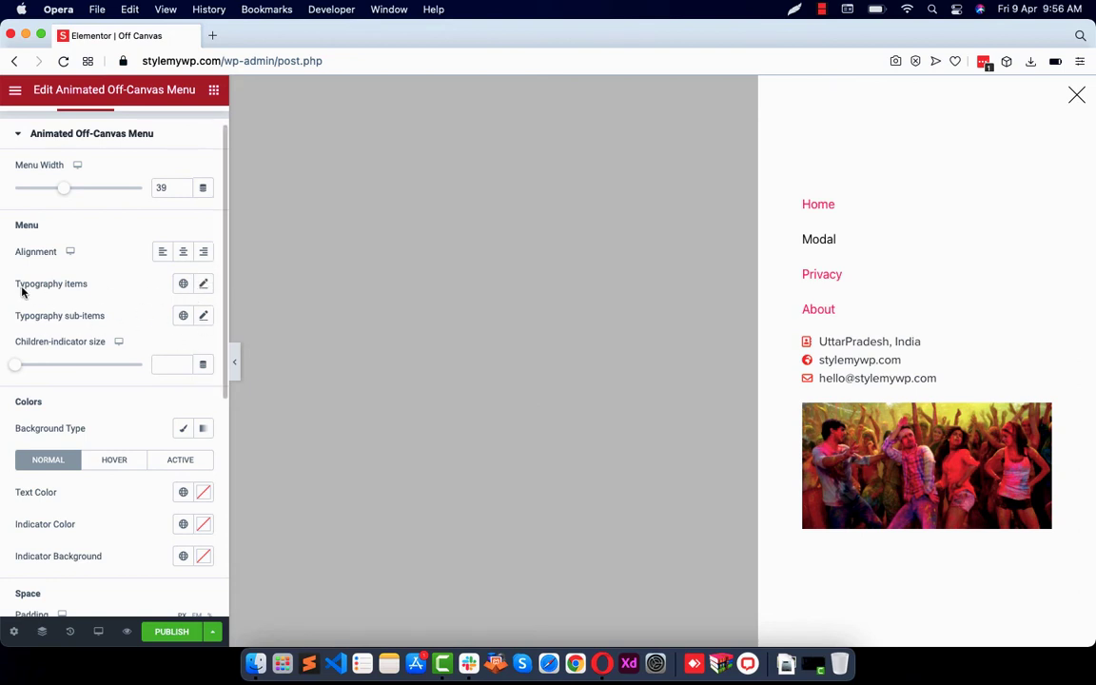
scroll(79, 323, down, 2)
scroll(6, 348, down, 1)
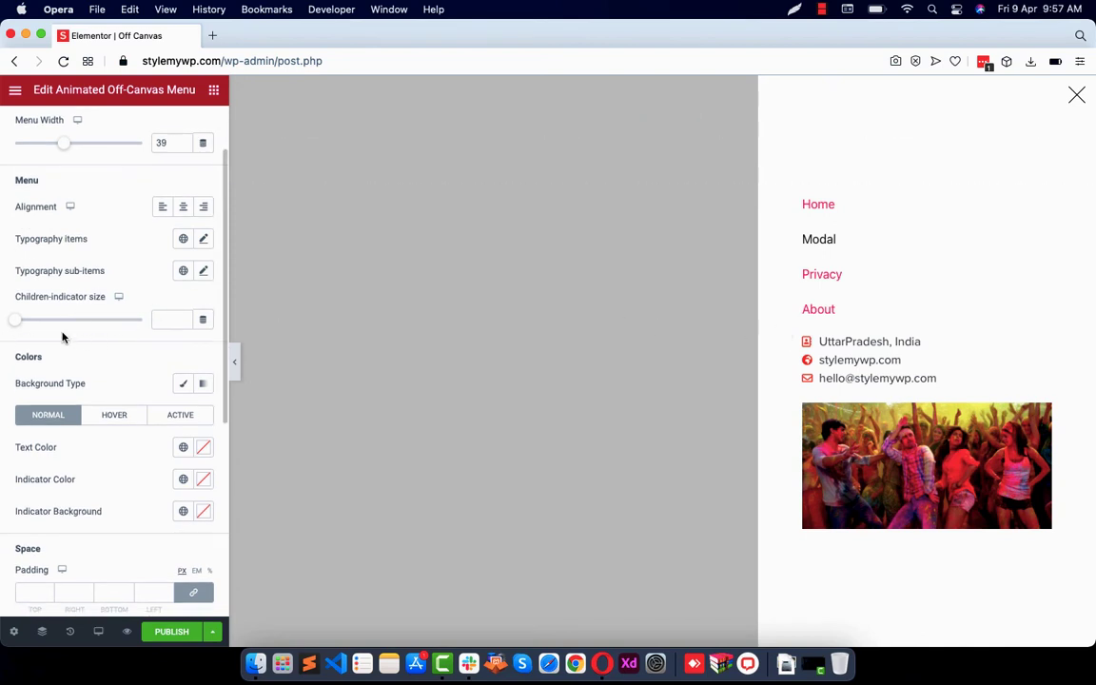
scroll(31, 349, down, 2)
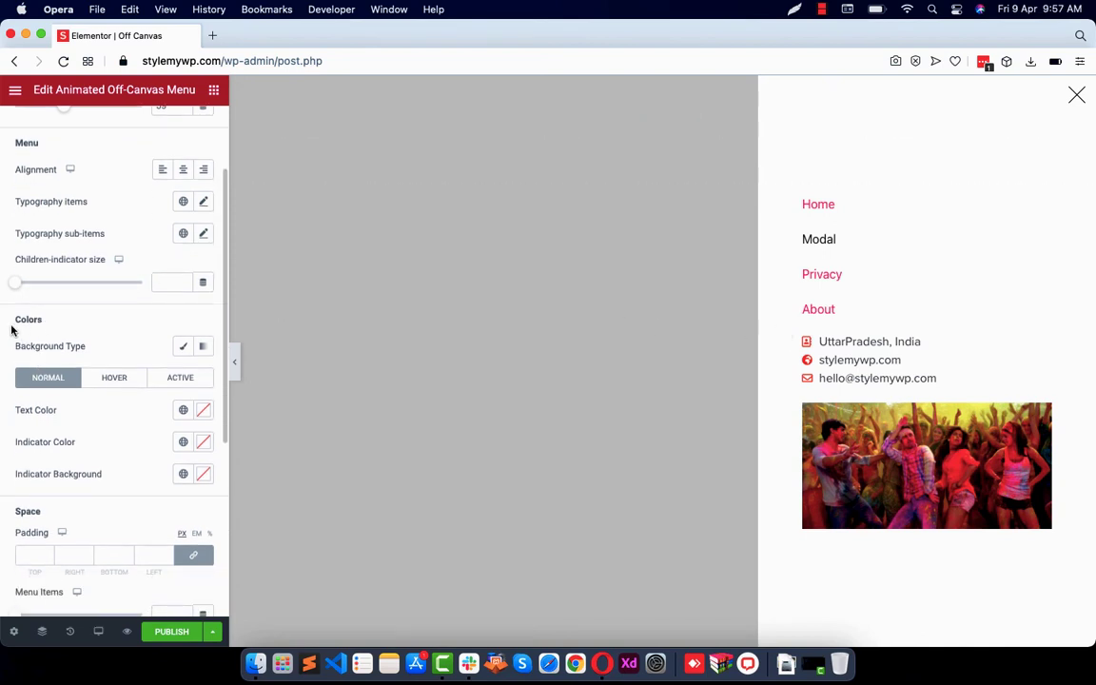
scroll(57, 333, down, 4)
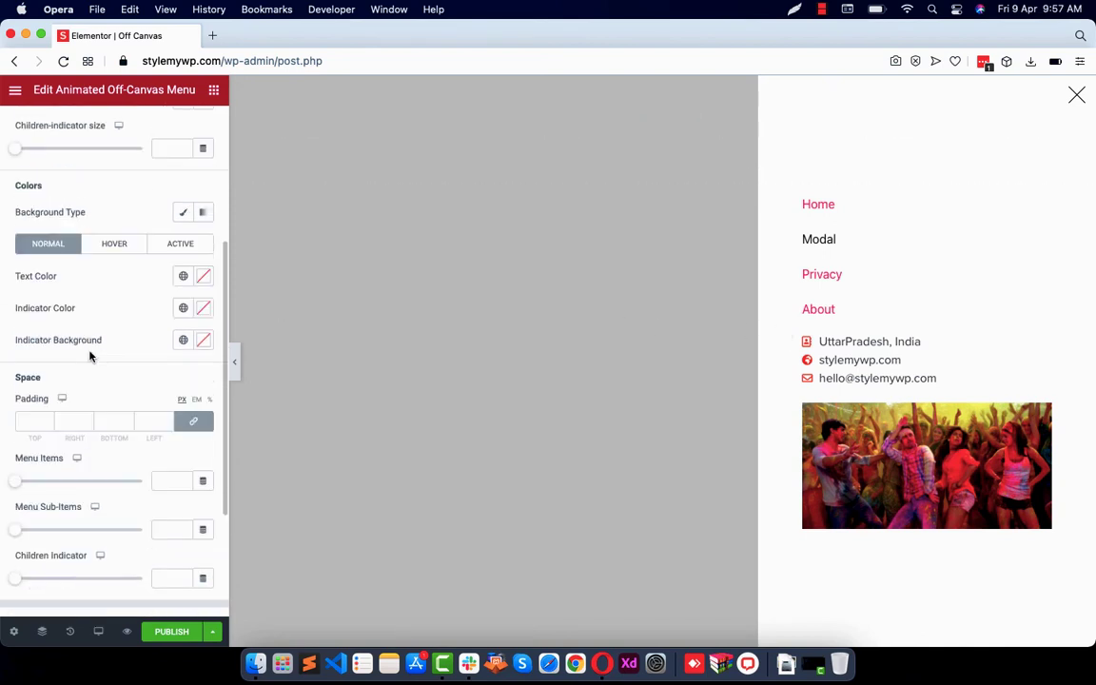
click(182, 212)
click(203, 244)
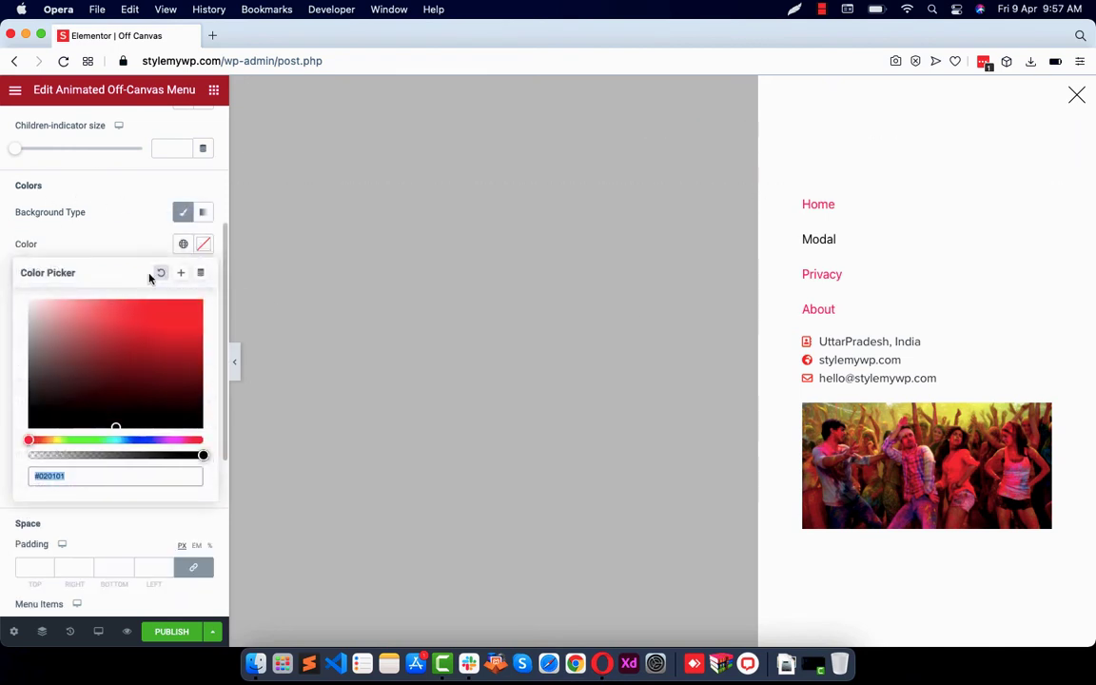
click(125, 302)
drag(128, 331, 44, 291)
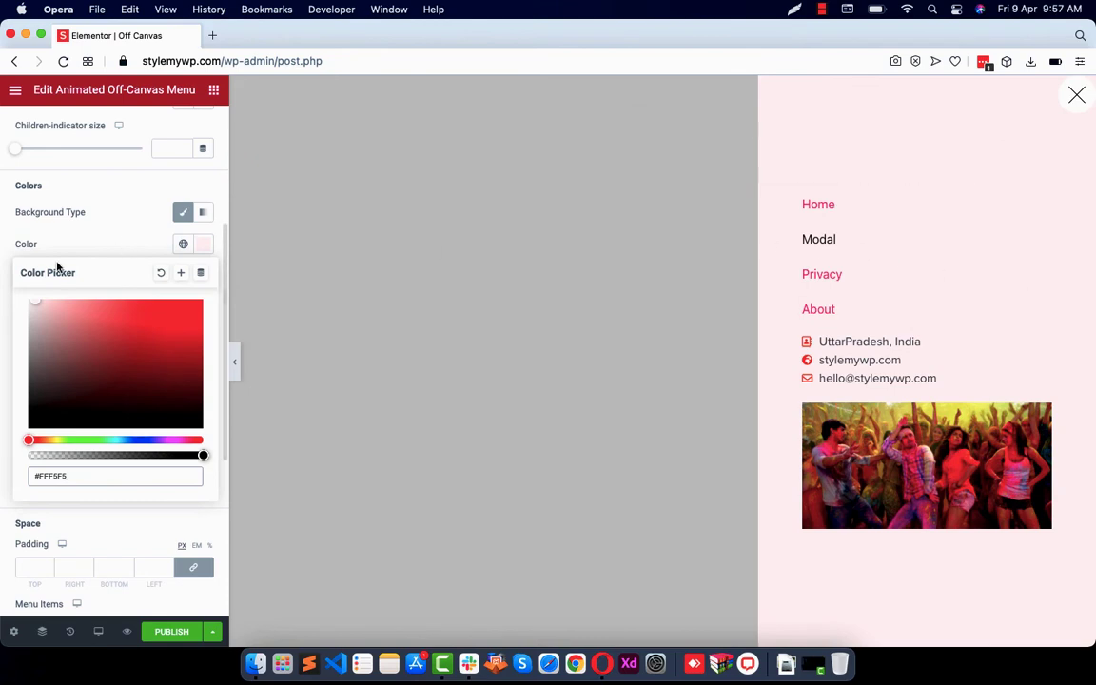
mouse_move(61, 298)
mouse_down()
mouse_move(20, 316)
mouse_move(14, 305)
mouse_up()
click(179, 246)
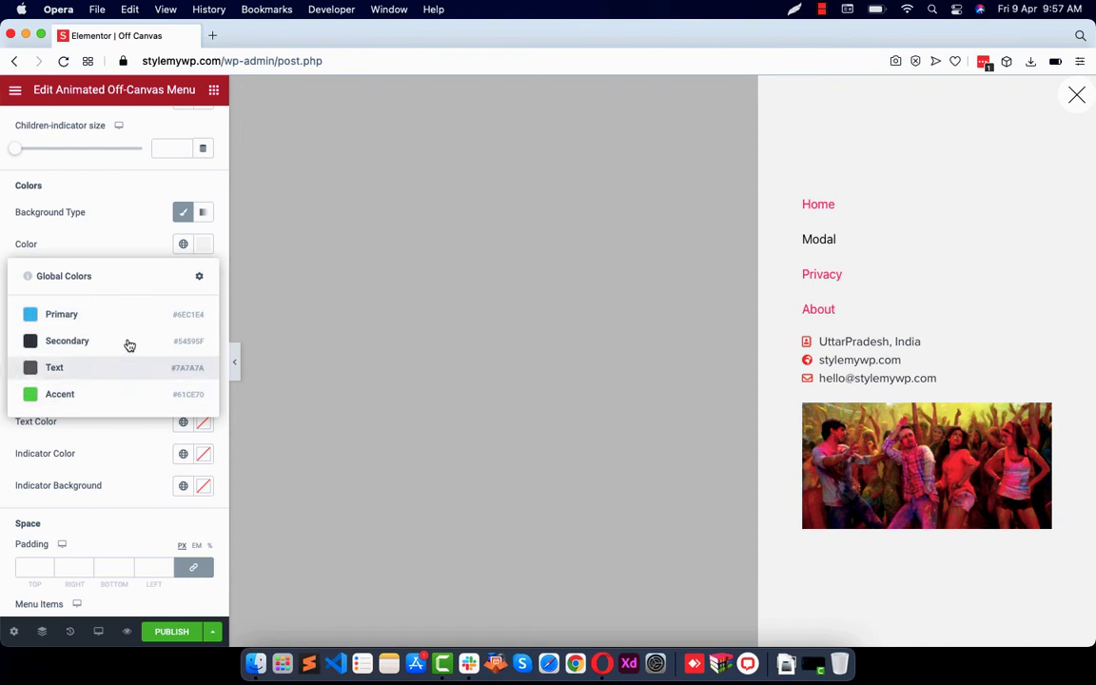
click(183, 243)
click(204, 244)
click(203, 244)
Step: Insert bg.jpg from the media library as the menu's background image and reopen the off-canvas panel to preview it
click(65, 276)
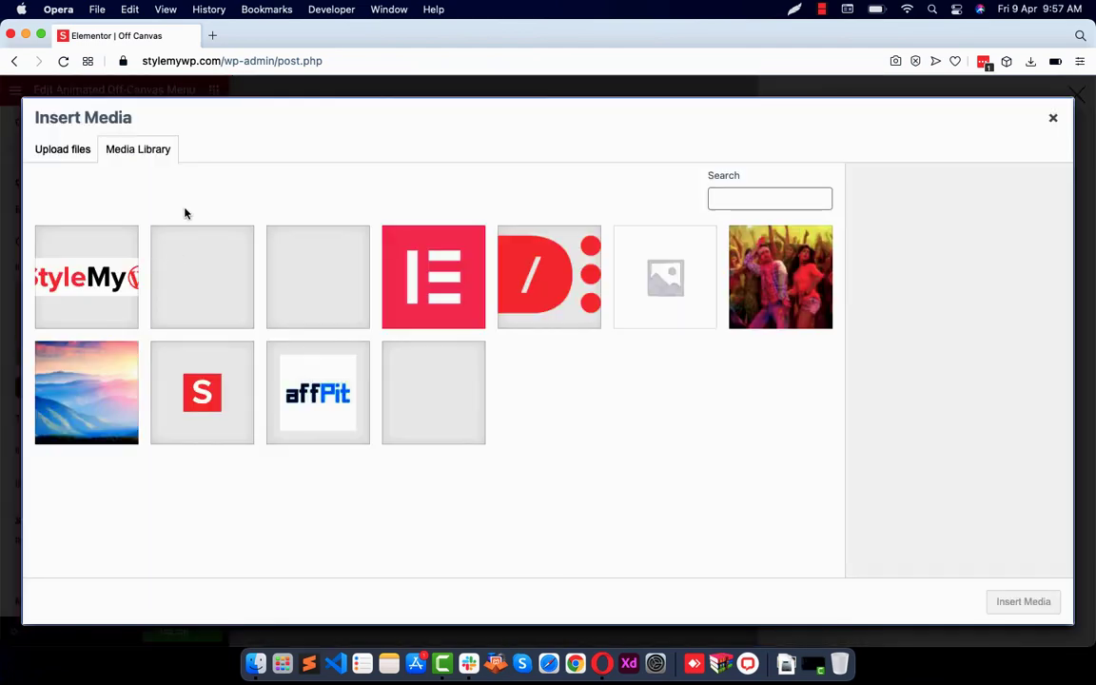
click(803, 314)
click(90, 399)
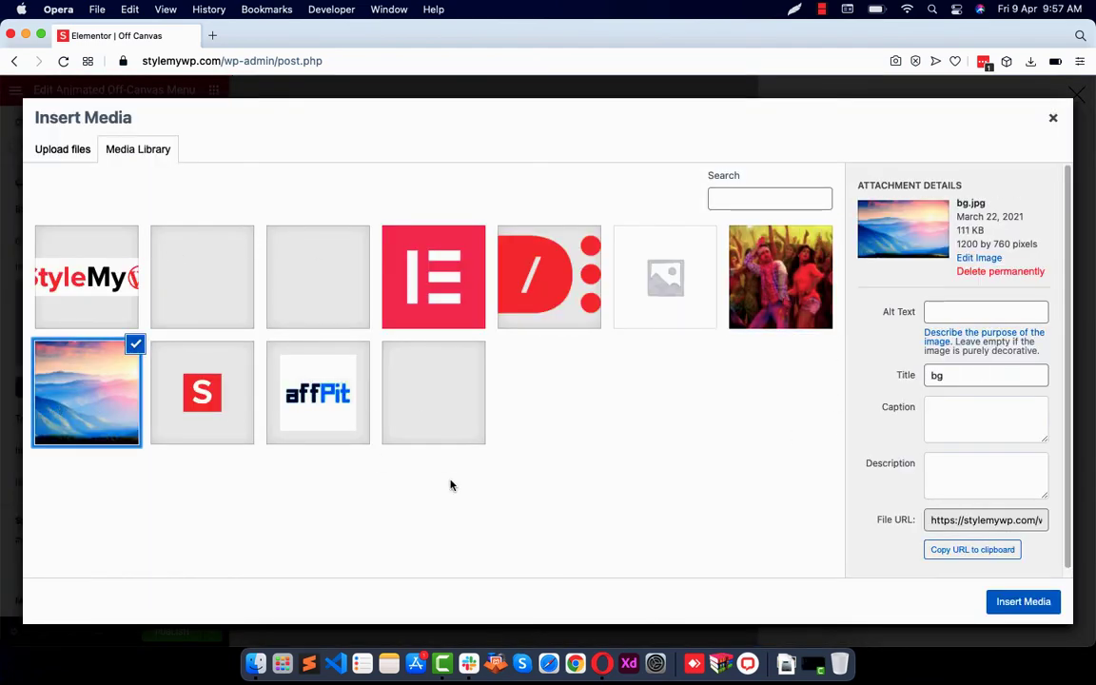
click(996, 603)
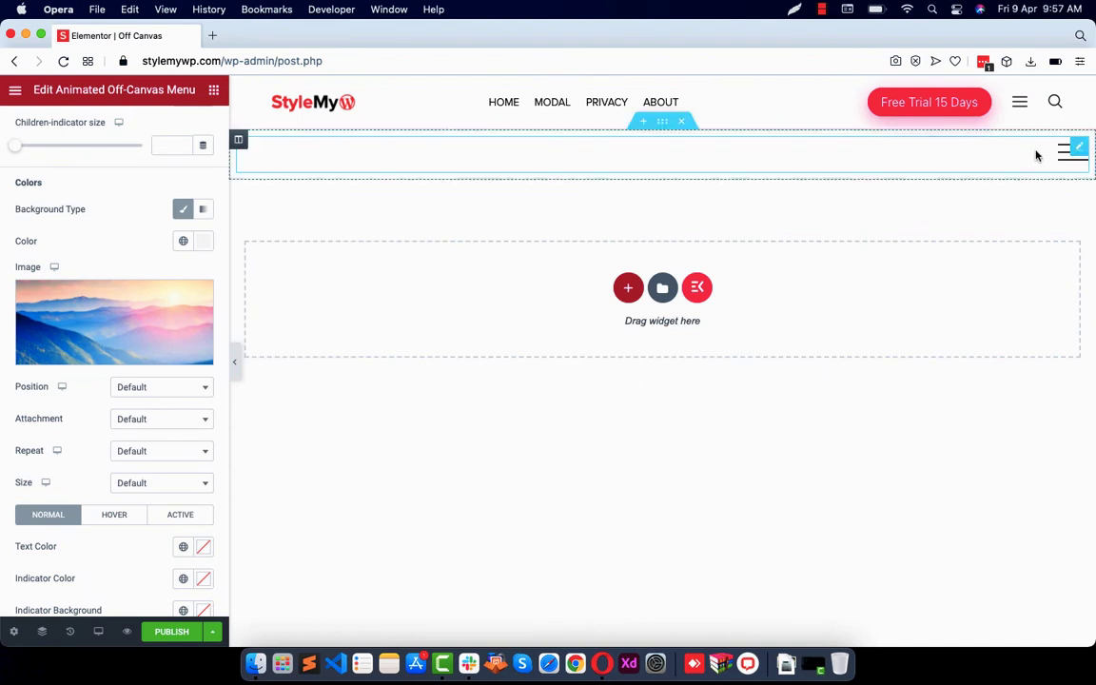
click(1062, 155)
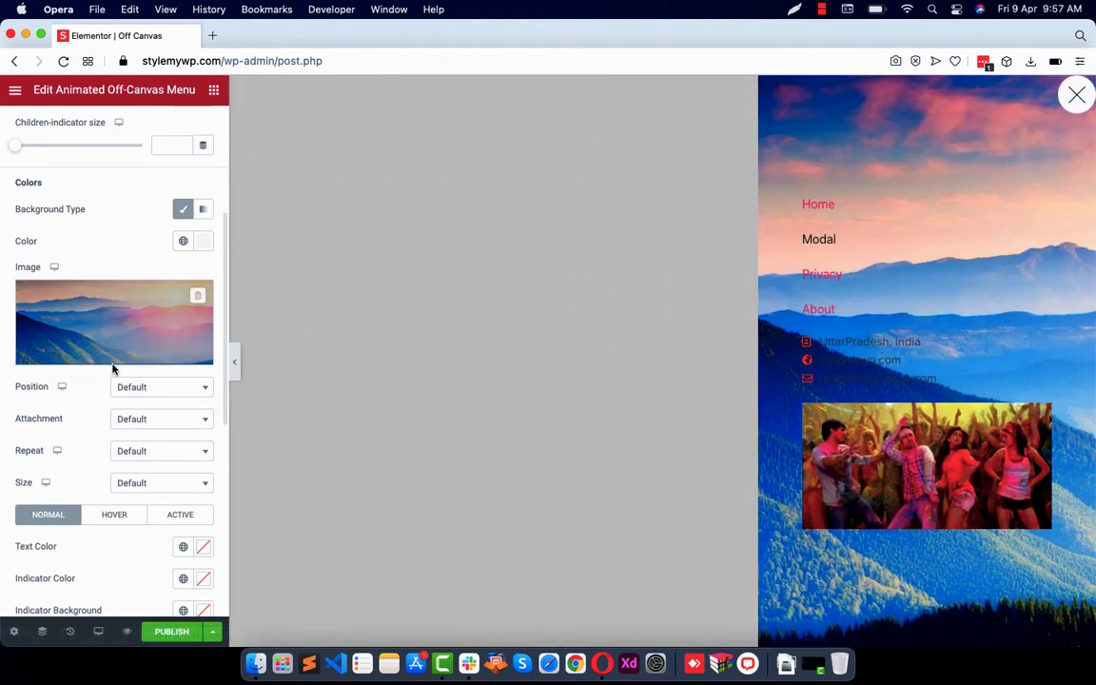
Step: Set the normal-state text color of the menu items to #FFFFFF
scroll(150, 396, down, 1)
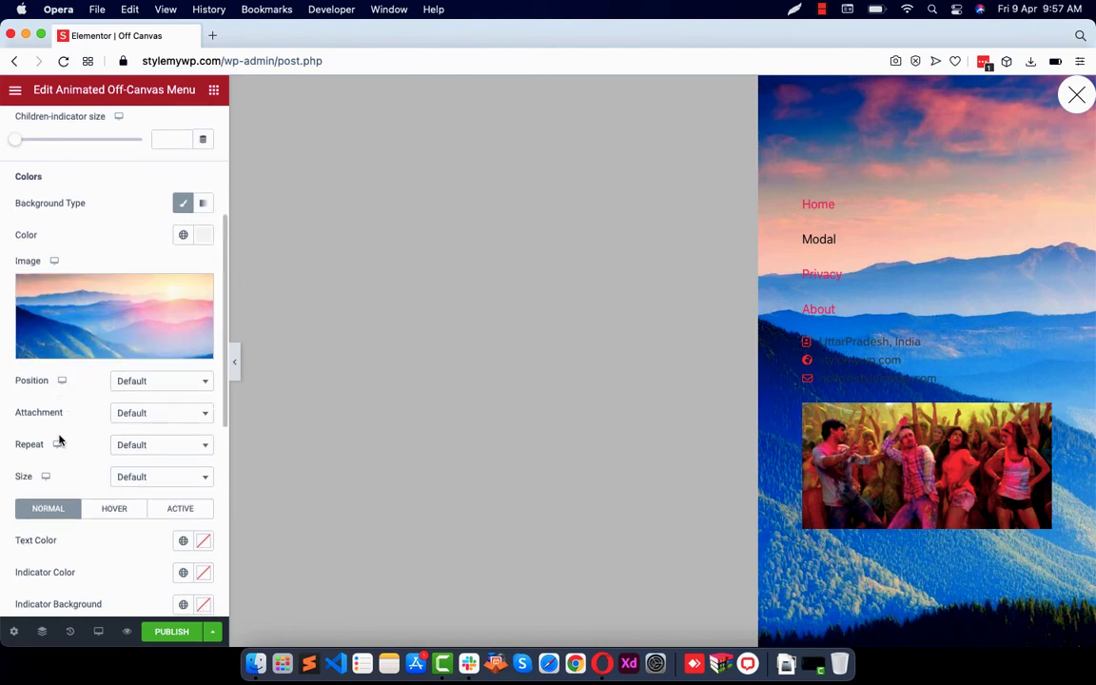
scroll(176, 461, down, 3)
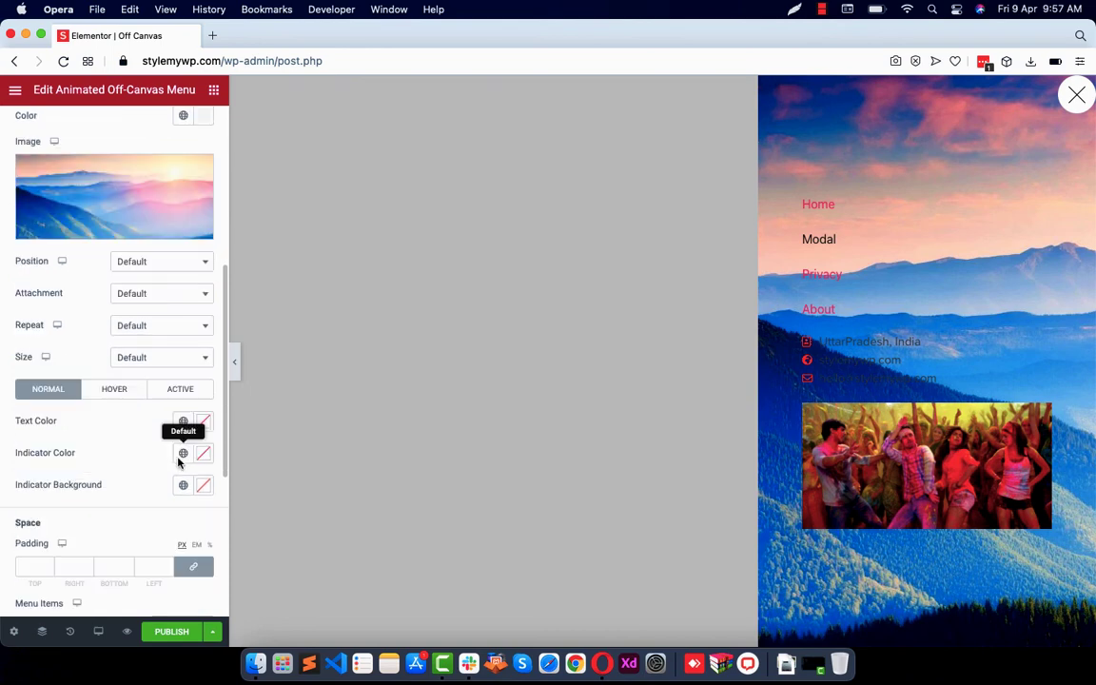
click(110, 398)
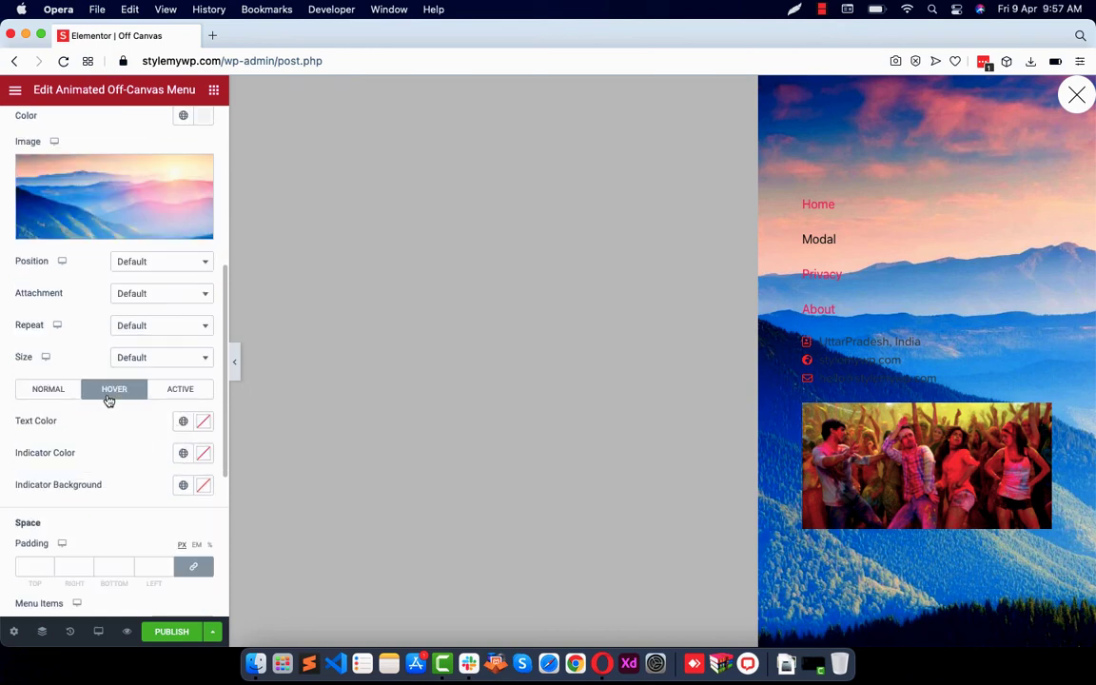
click(42, 392)
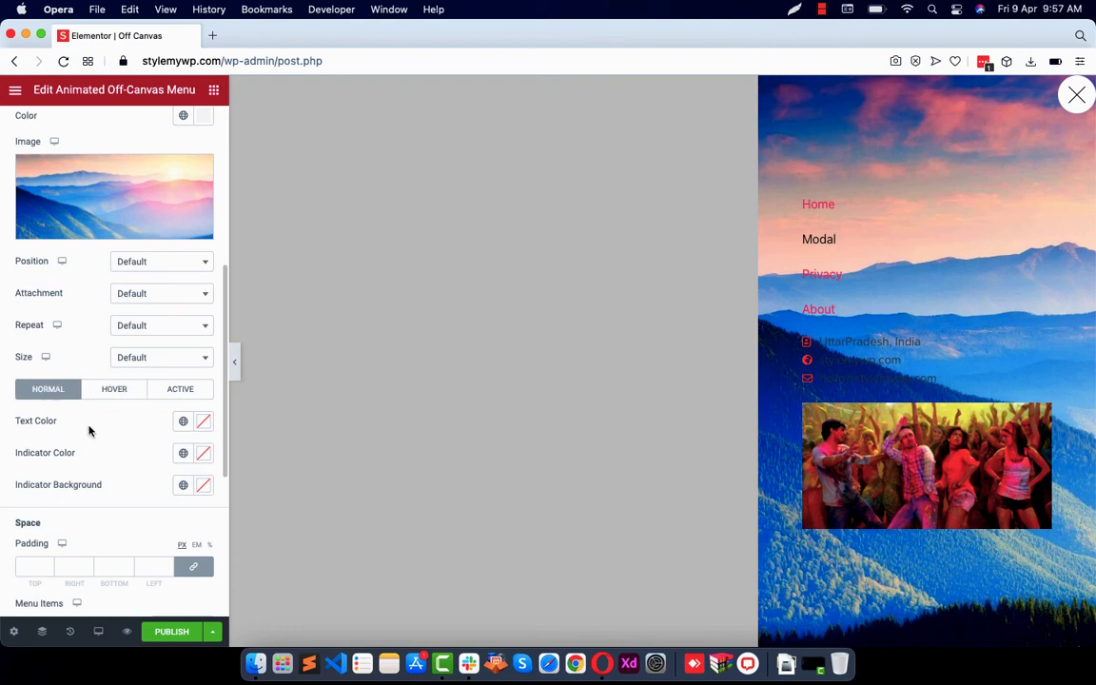
click(205, 422)
text(#FFFFFF)
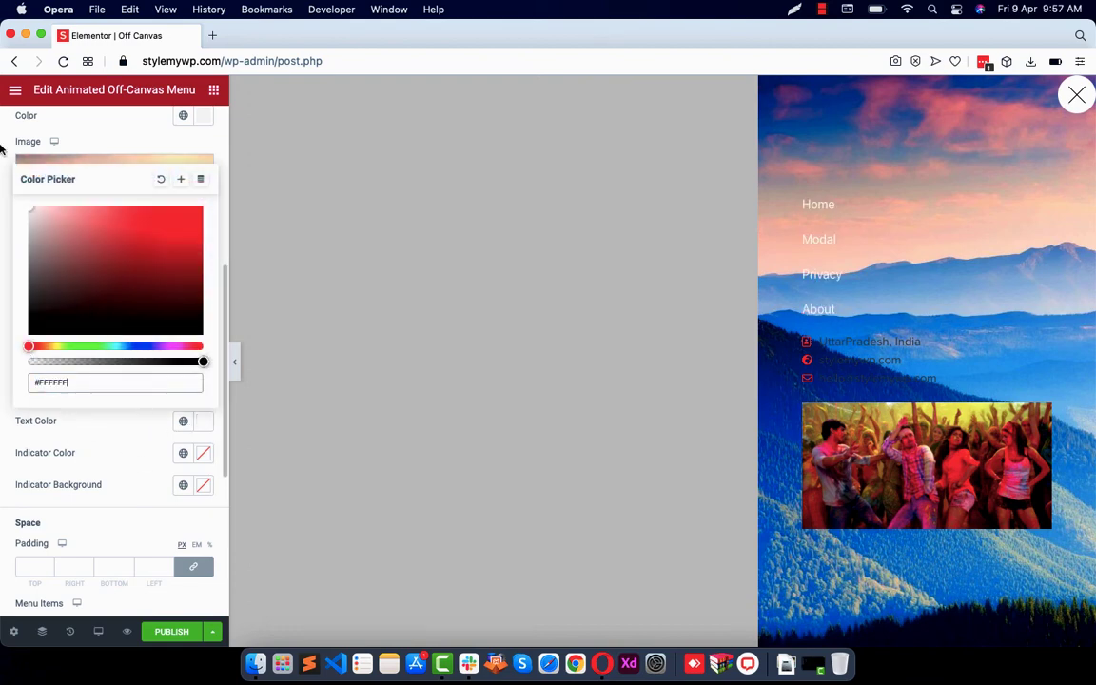
click(105, 430)
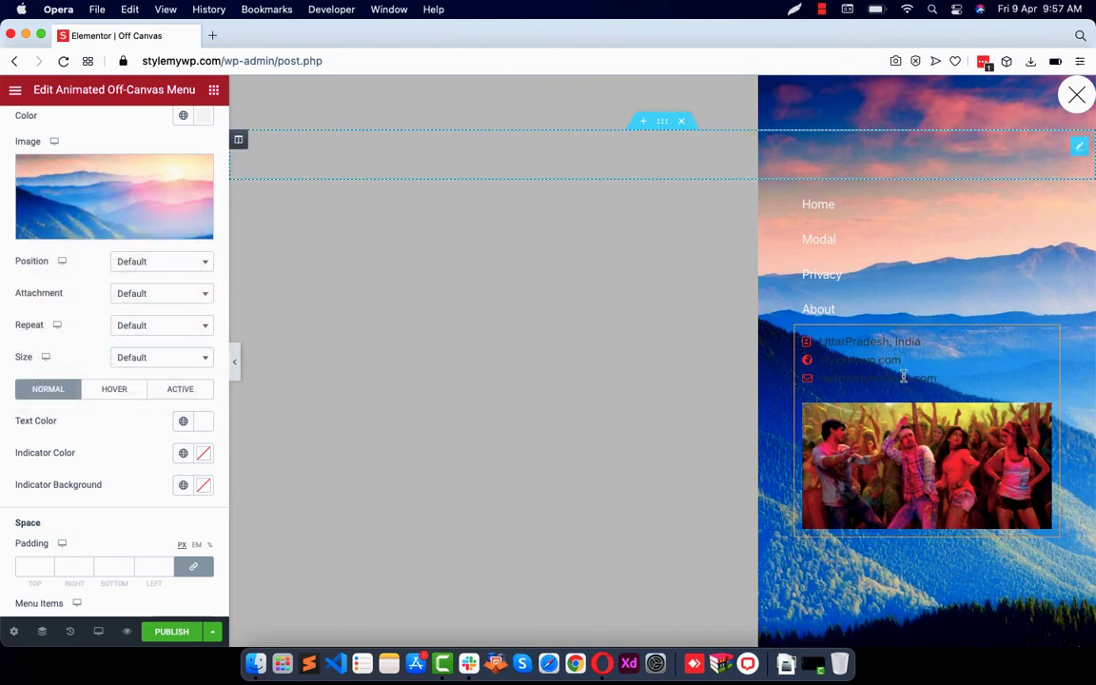
Step: Set the normal-state indicator color of the menu to red #F13C3C
scroll(69, 490, down, 2)
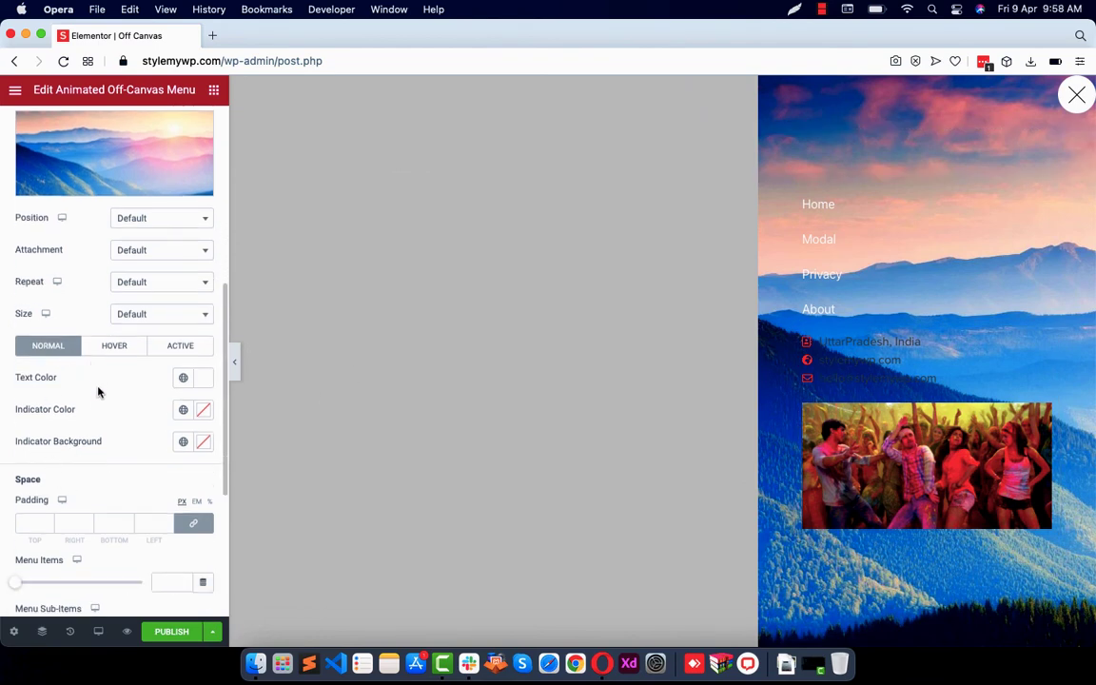
click(202, 411)
click(160, 201)
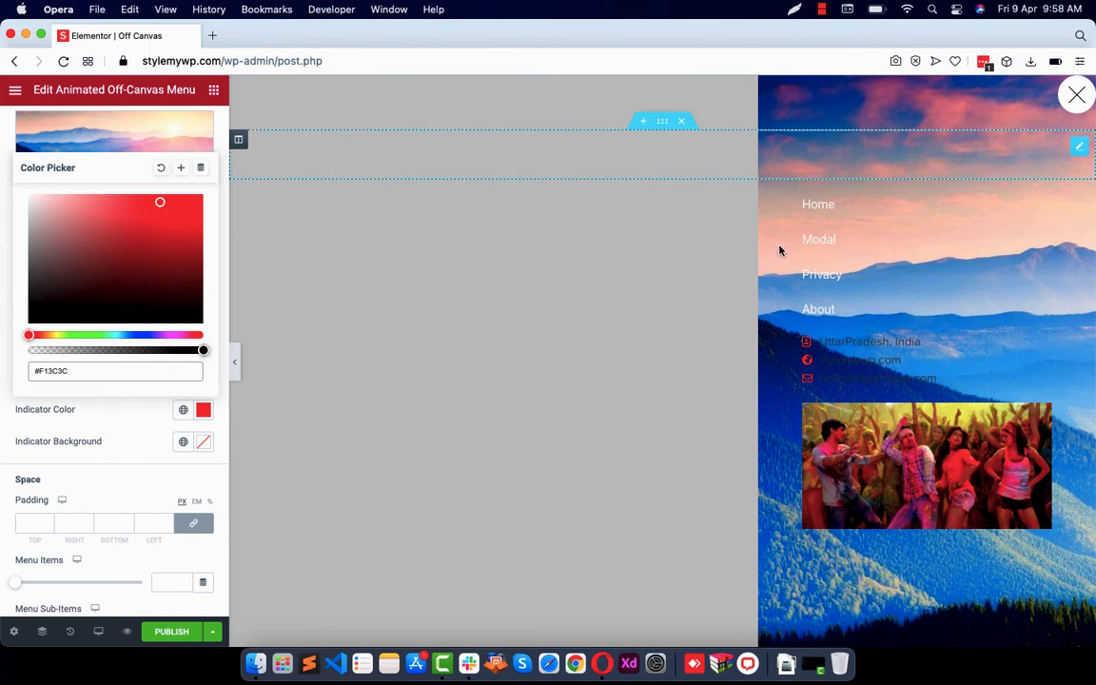
click(114, 397)
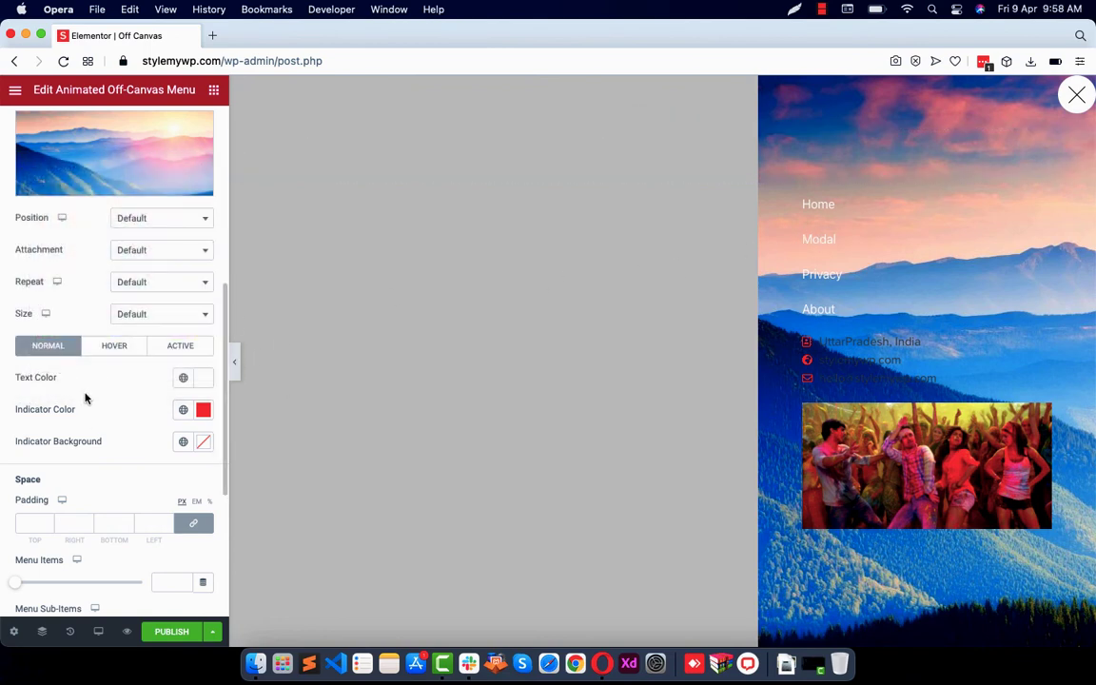
Step: Review the menu's Space settings and the style options of the Menu Icon section
scroll(84, 428, down, 1)
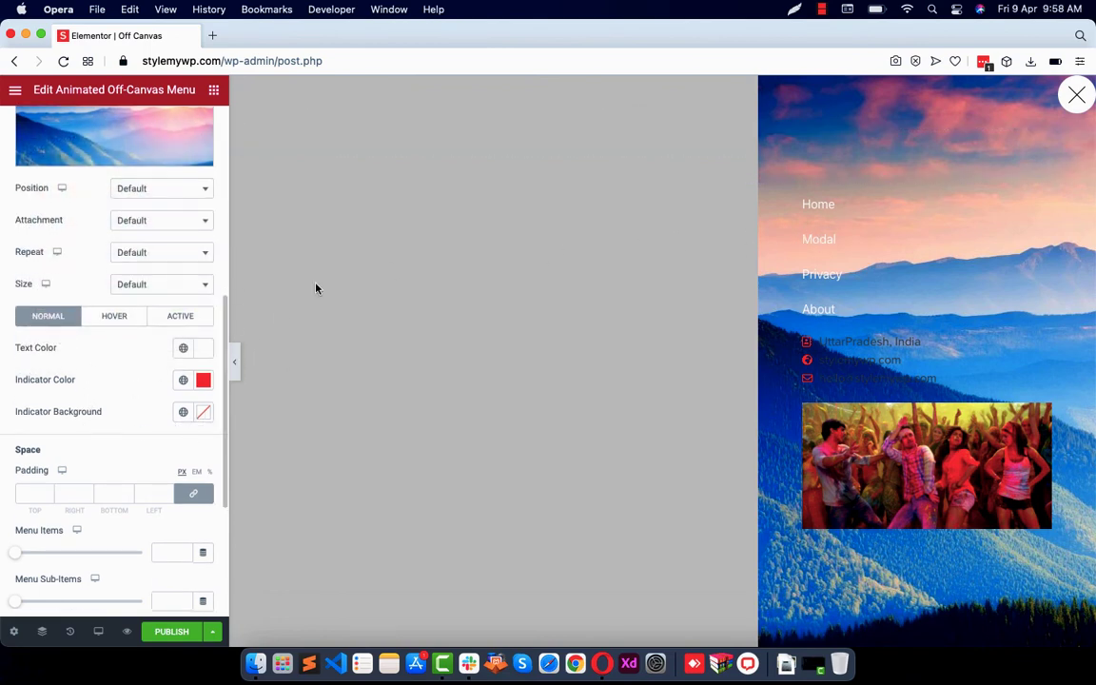
scroll(103, 528, down, 1)
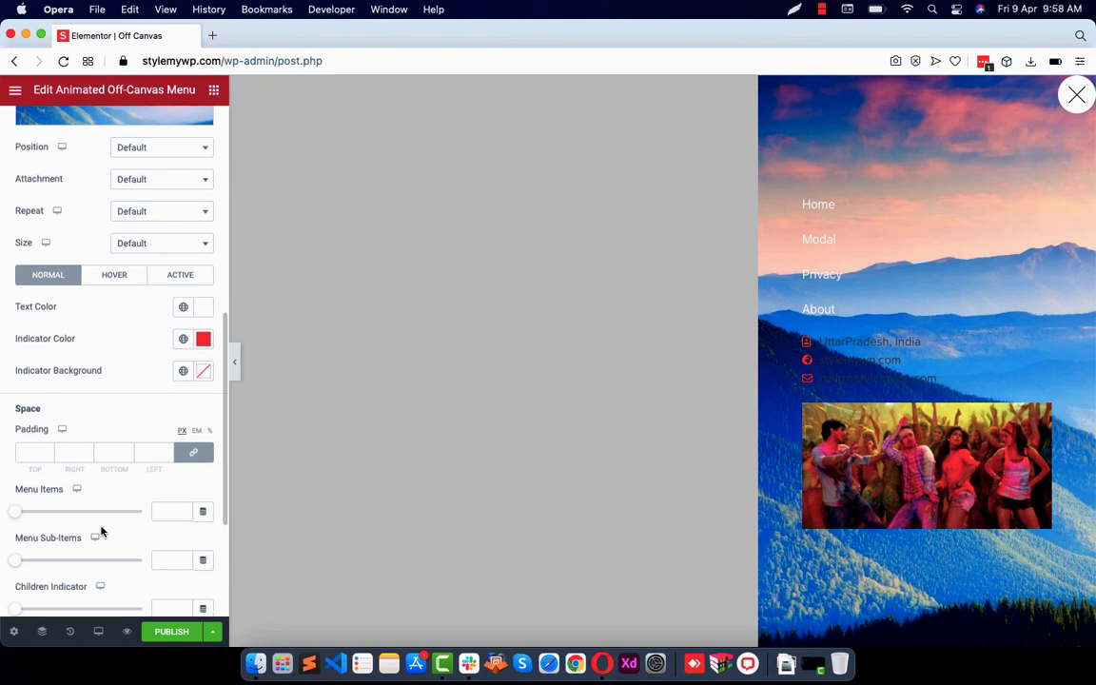
scroll(29, 428, down, 2)
scroll(67, 438, down, 1)
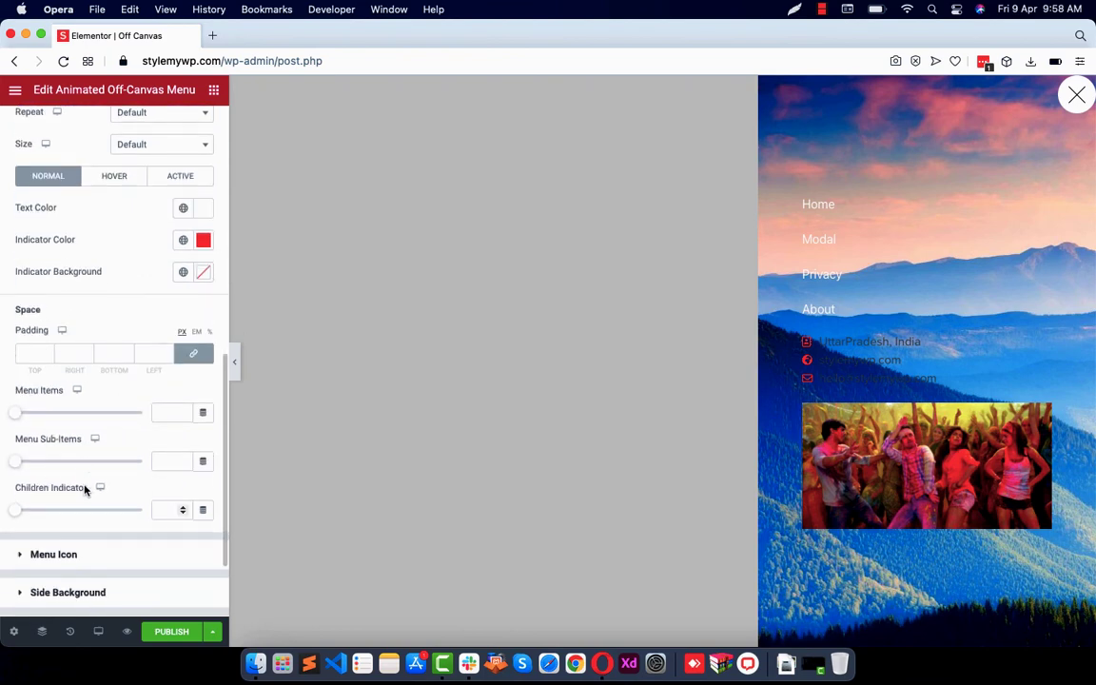
click(84, 551)
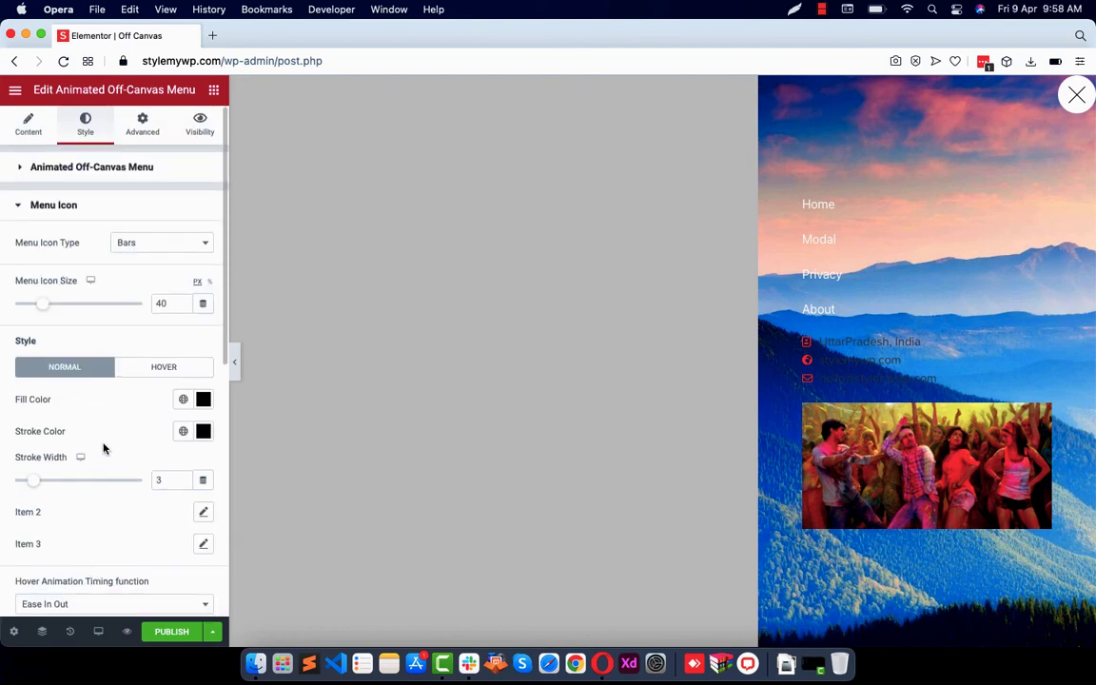
scroll(105, 445, down, 1)
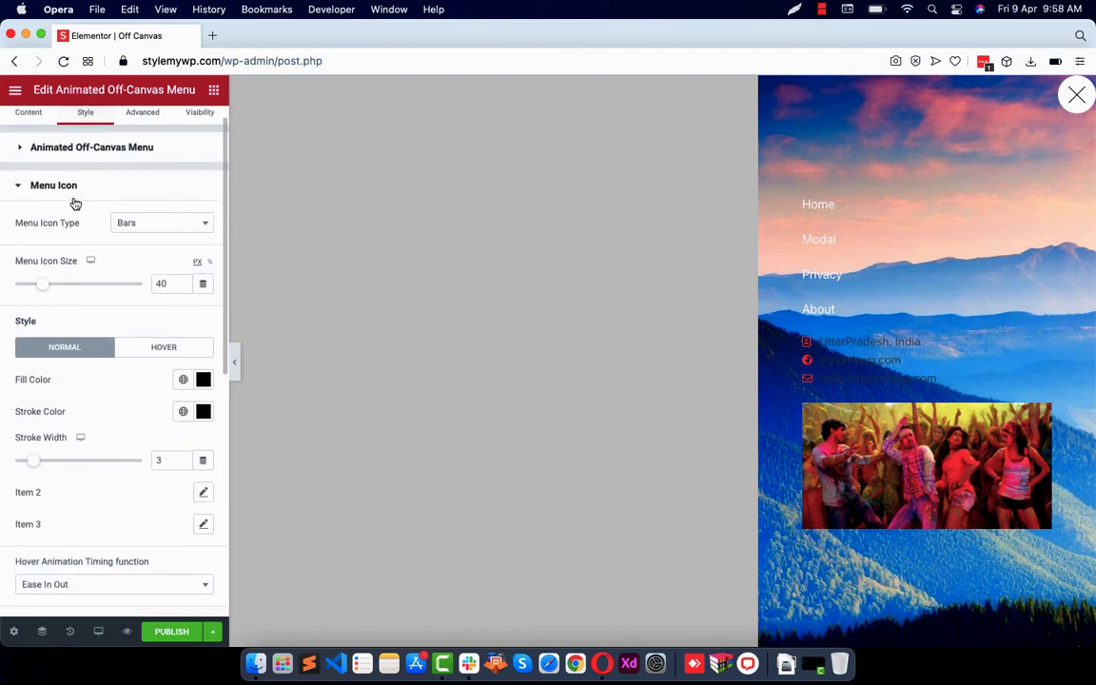
scroll(150, 533, down, 5)
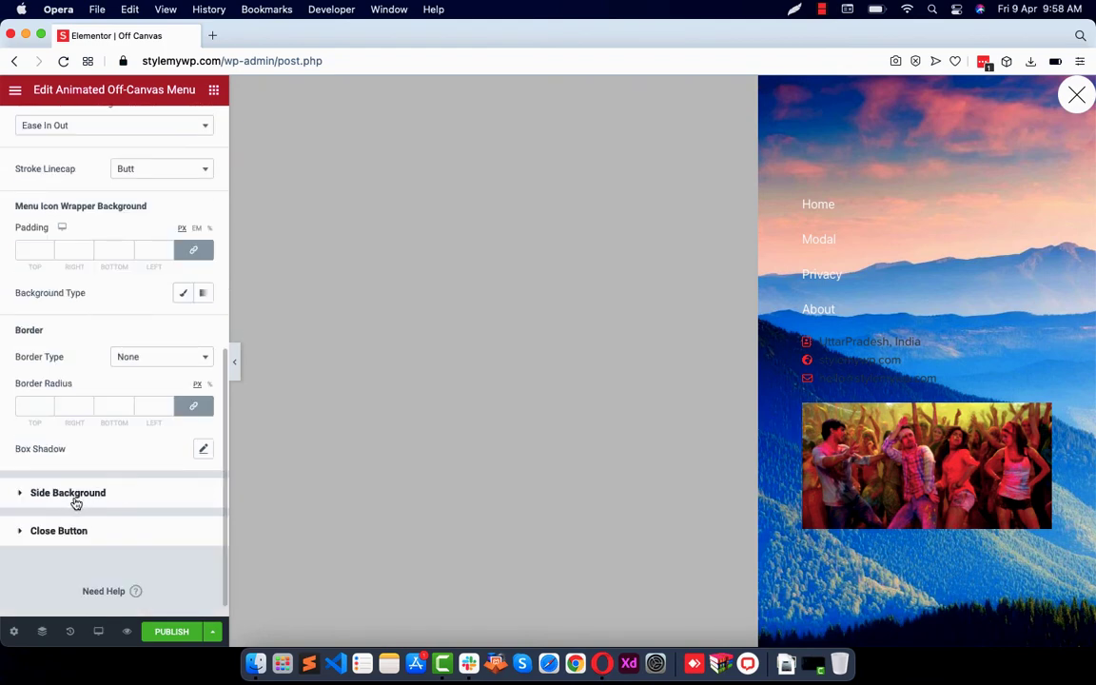
Step: Give the Side Background a classic background type with a semi-transparent near-black color based on #0F0F0F
click(78, 493)
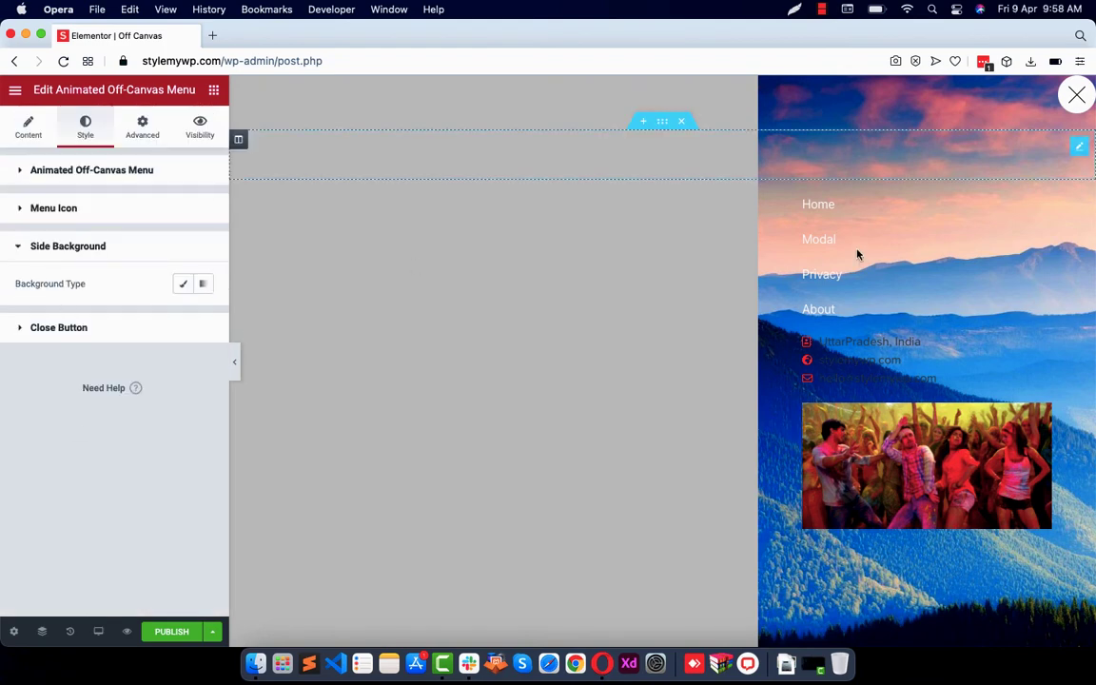
click(184, 283)
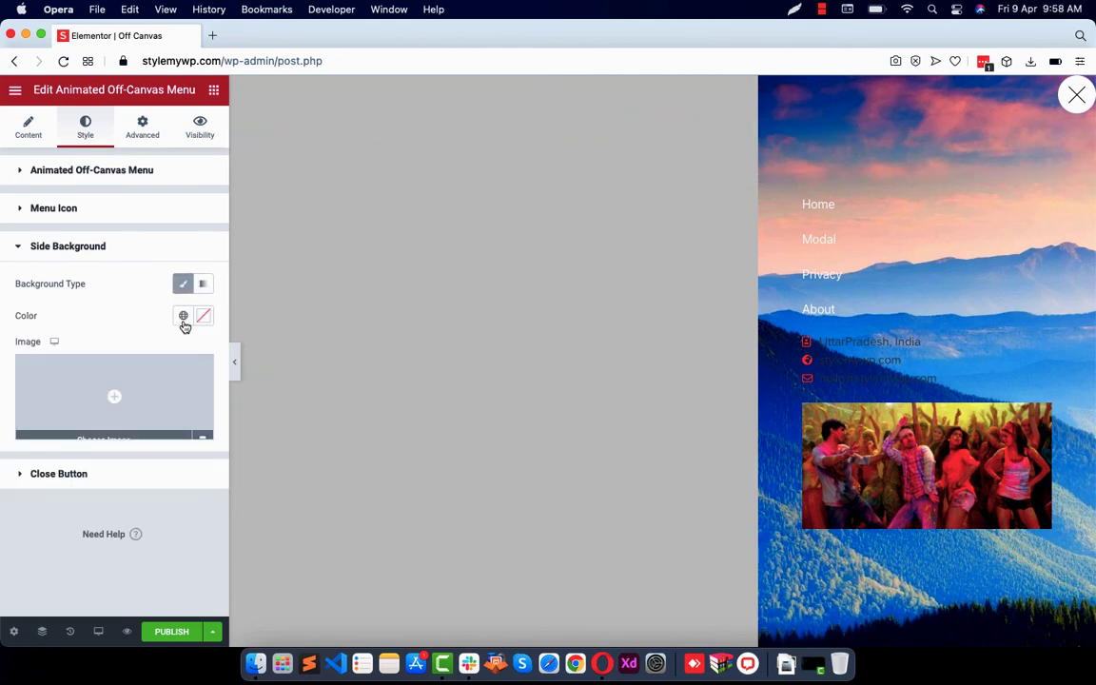
click(202, 317)
mouse_move(41, 404)
mouse_down()
mouse_move(30, 479)
mouse_move(10, 501)
mouse_move(4, 411)
mouse_move(29, 428)
mouse_move(7, 447)
mouse_up()
click(99, 529)
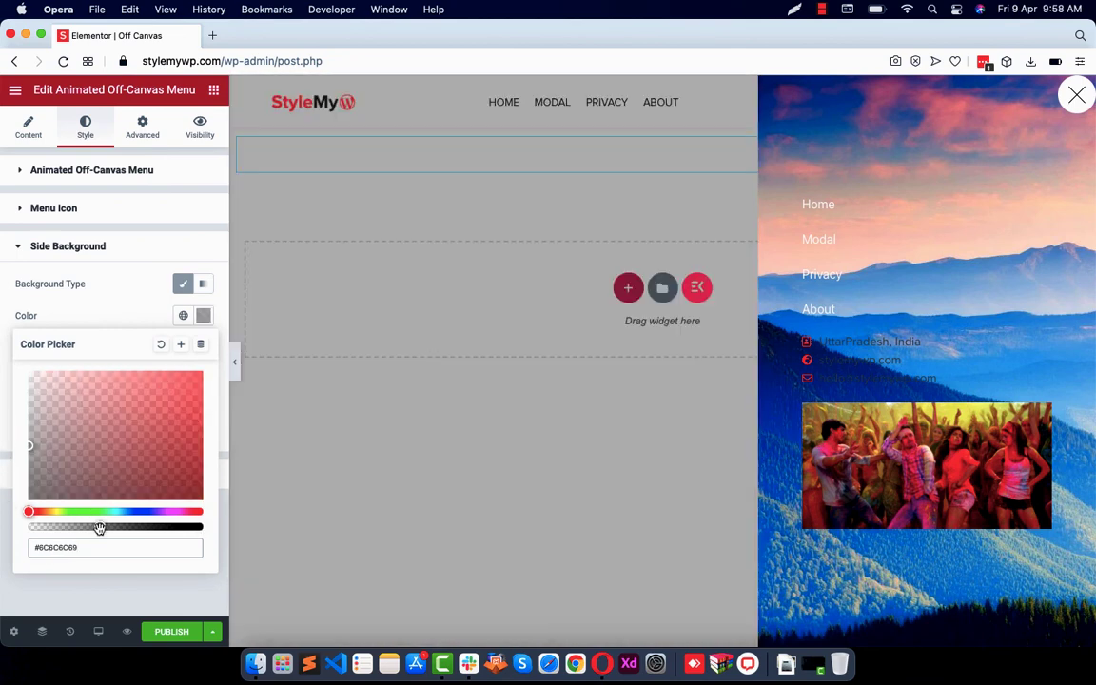
drag(98, 528, 177, 527)
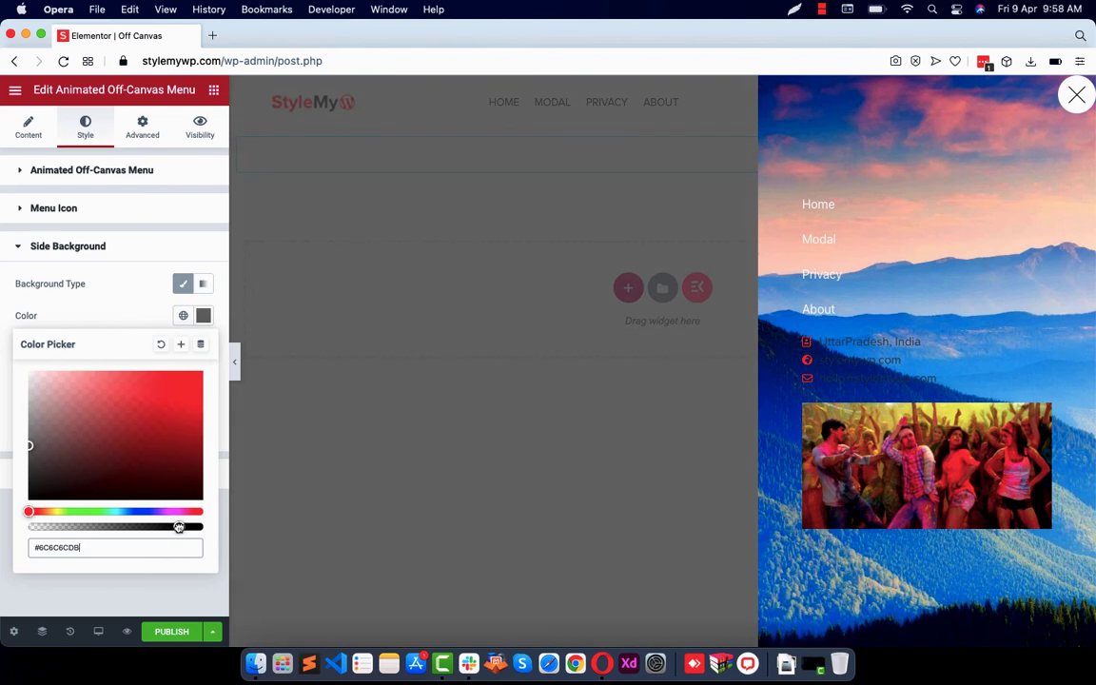
drag(59, 421, 26, 496)
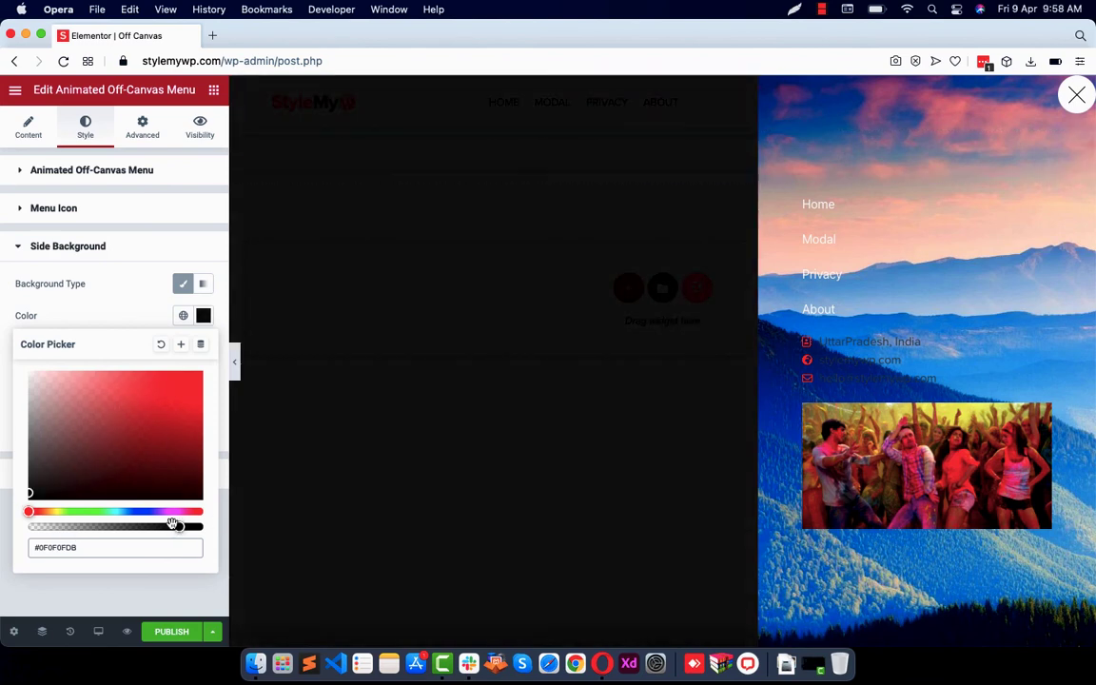
drag(180, 526, 156, 528)
Step: Hide the editor panel and close the off-canvas menu to view the page at full width
click(234, 361)
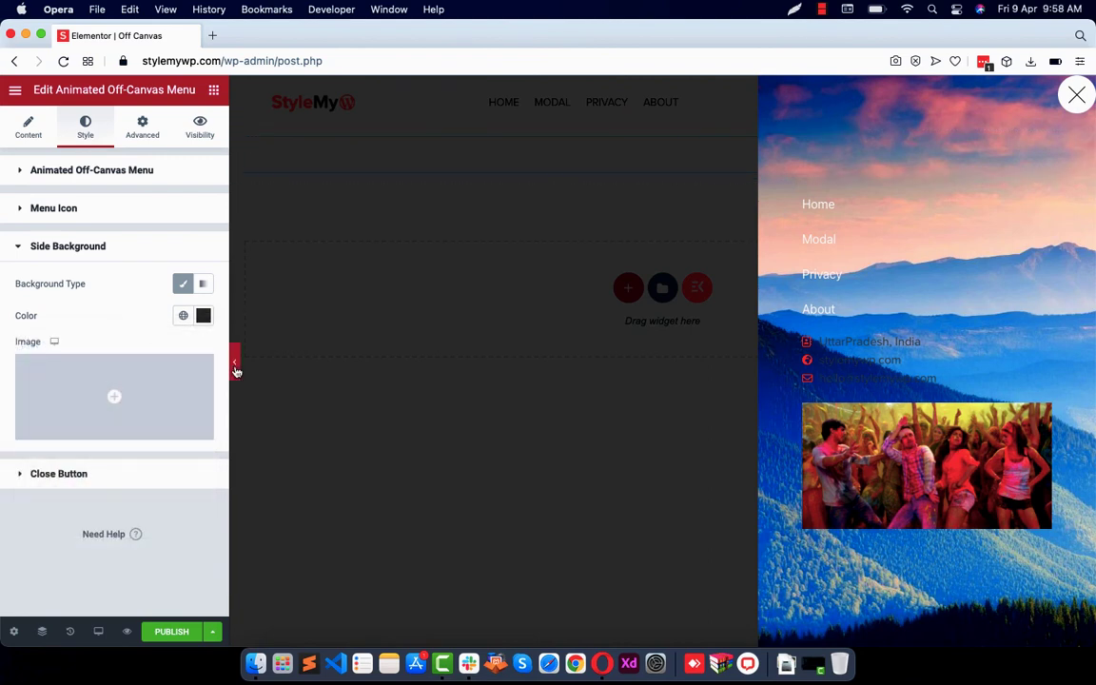
click(234, 362)
click(1076, 95)
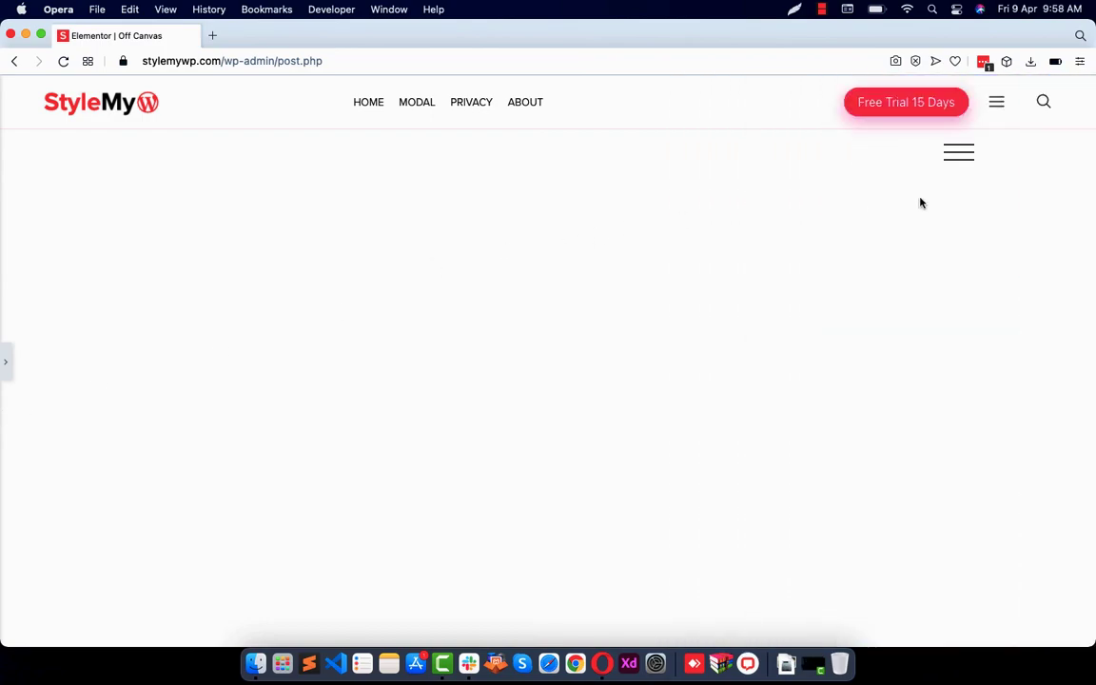
Step: Reopen the off-canvas menu and the editor panel, and insert Happy-Holi.jpeg from the media library as the Side Background image
click(958, 153)
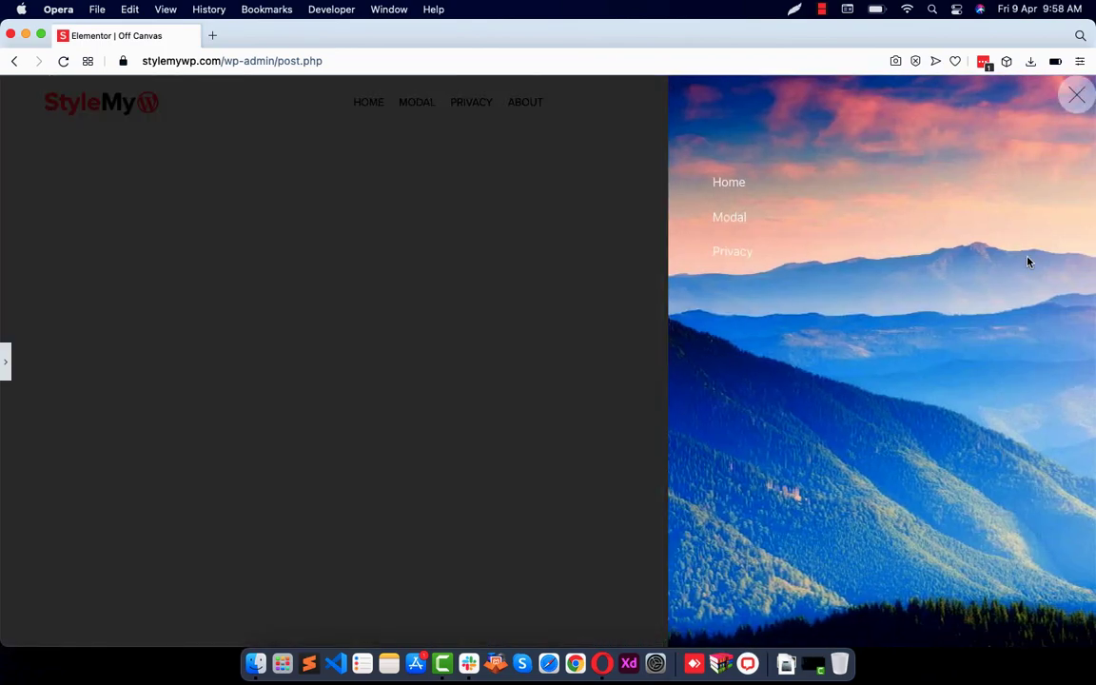
click(5, 362)
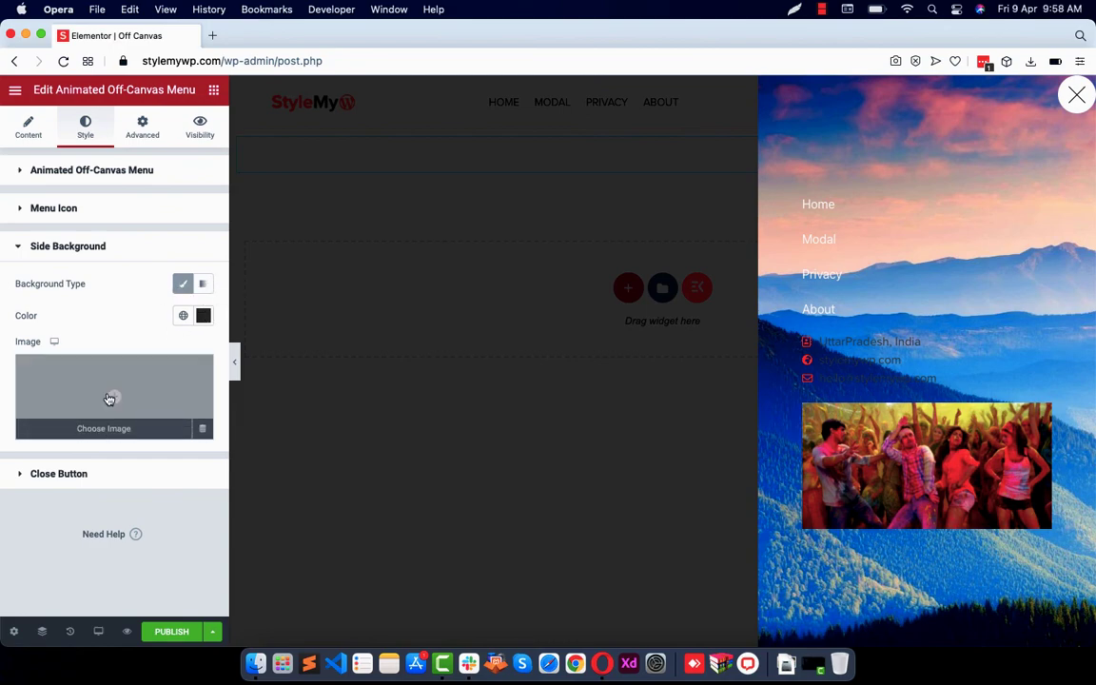
click(109, 396)
click(780, 277)
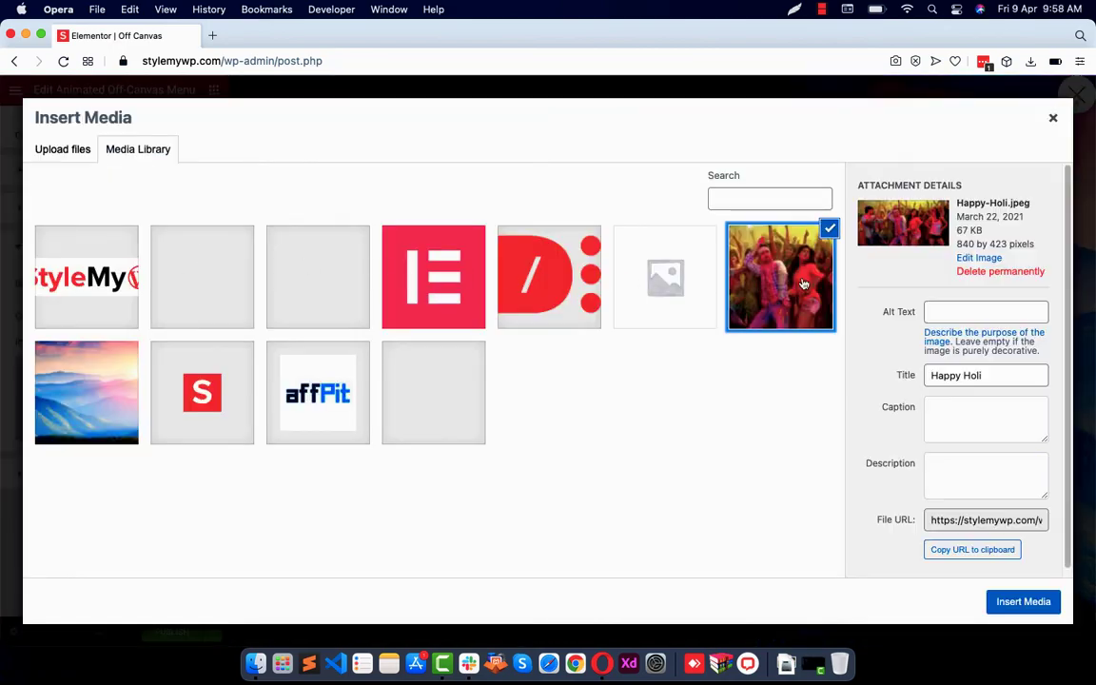
click(991, 601)
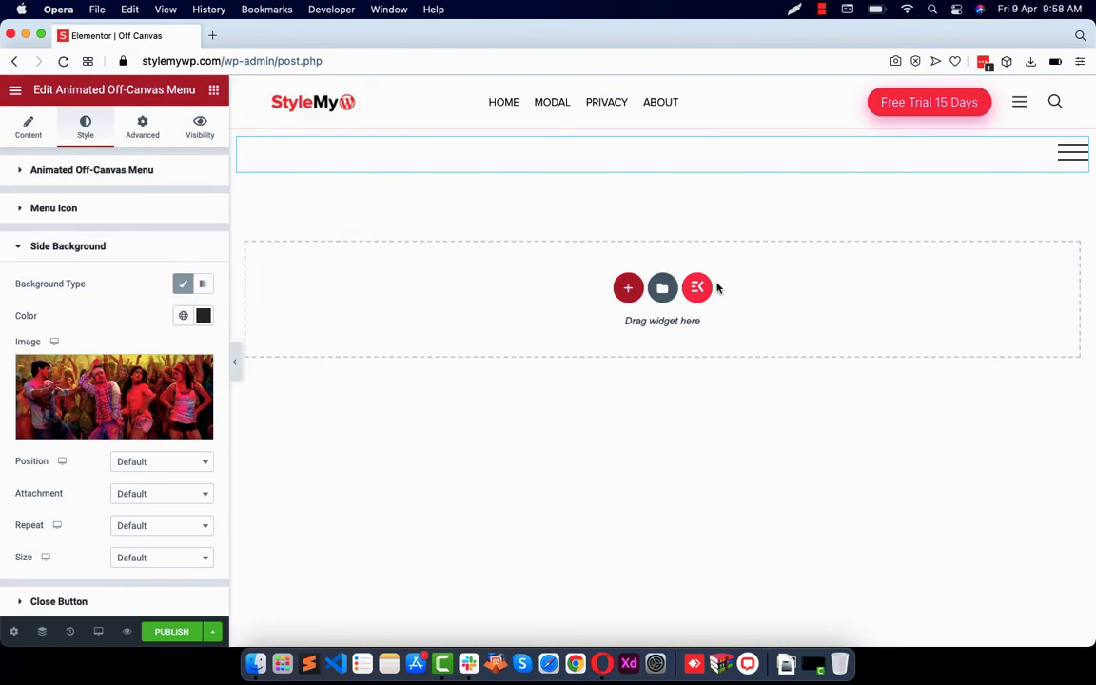
Step: Reopen the off-canvas menu in the preview and set the Side Background image's repeat to No-repeat
click(1071, 152)
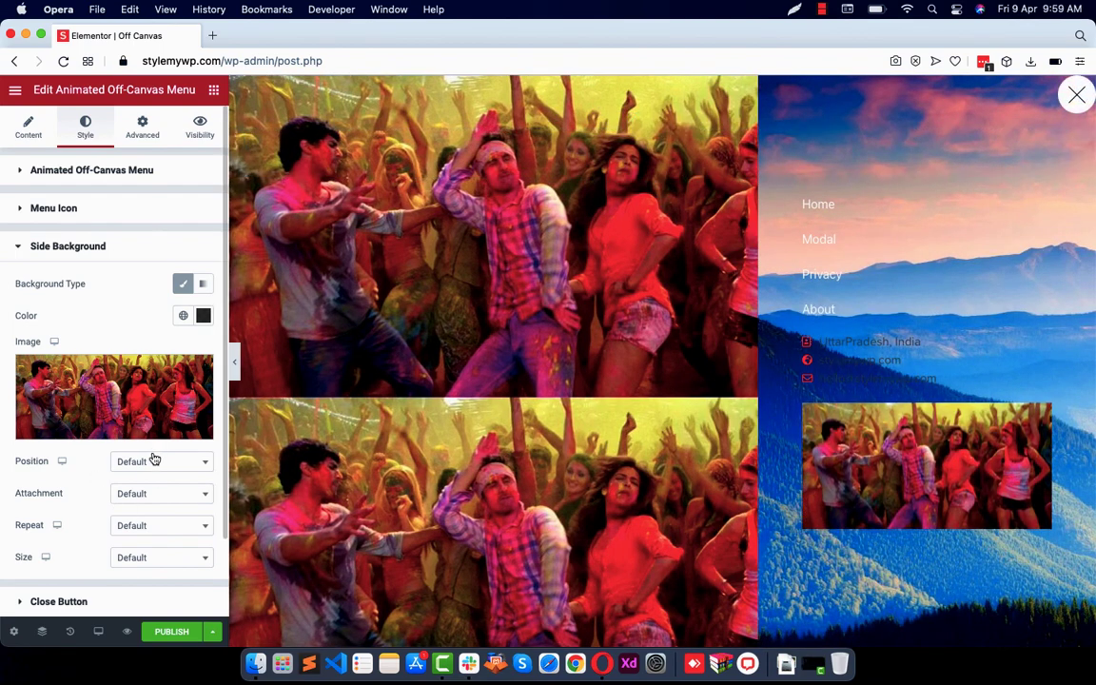
click(149, 527)
click(149, 527)
click(150, 529)
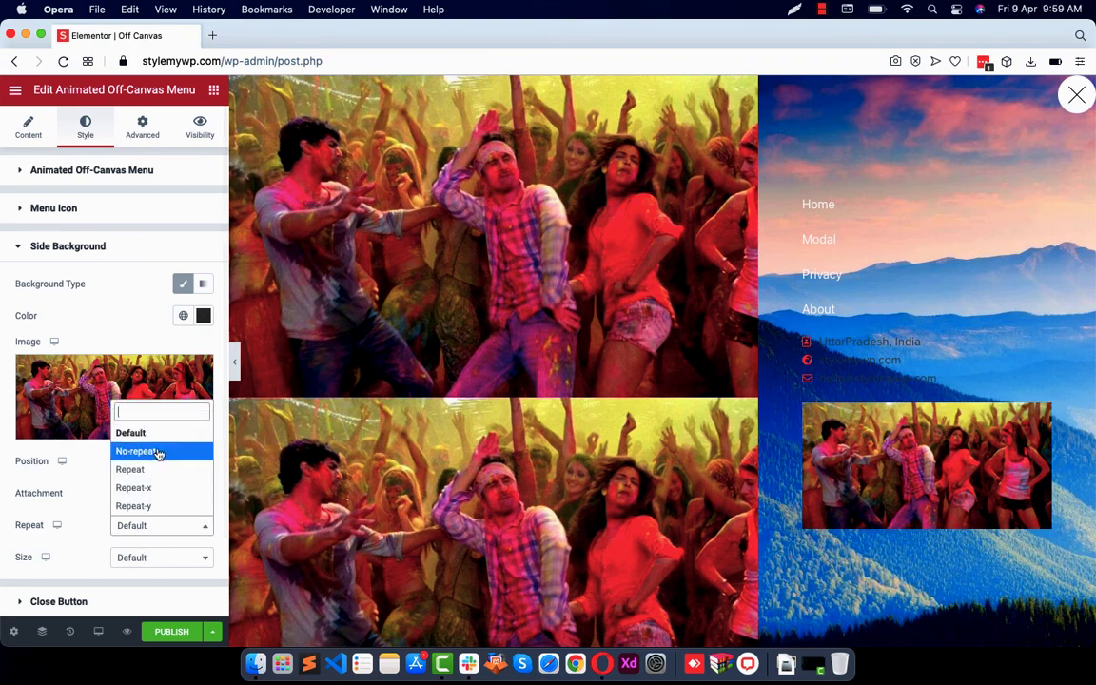
click(158, 451)
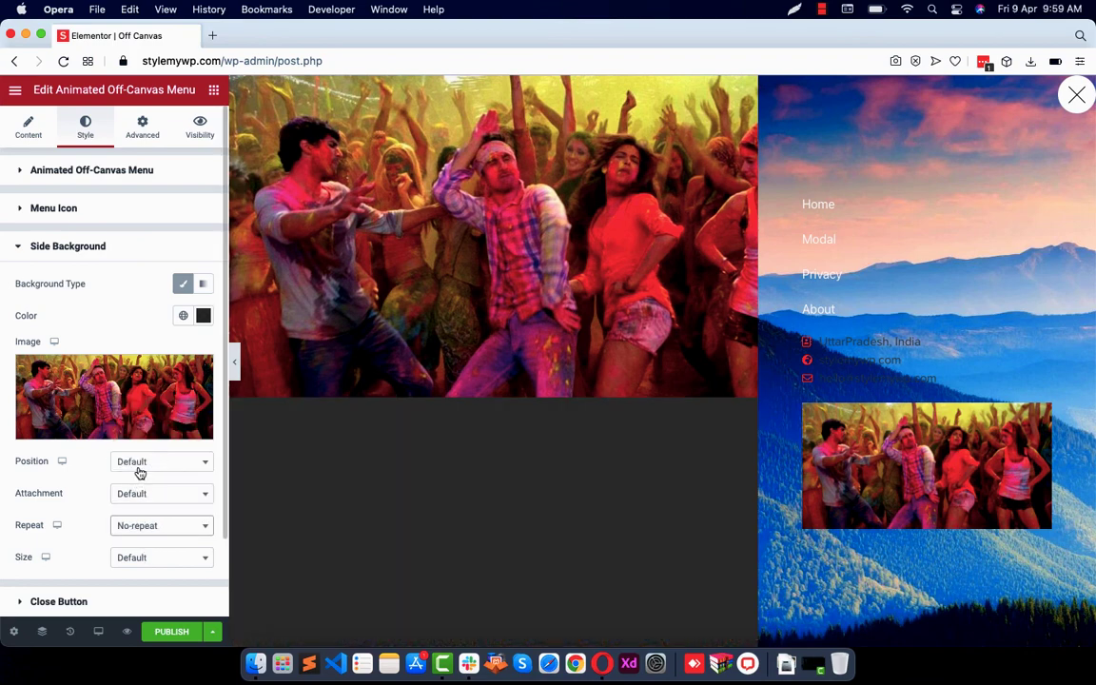
Step: Set the Side Background image's size to Cover and check the page at full width with the editor panel hidden
click(139, 470)
click(140, 470)
click(143, 552)
click(146, 510)
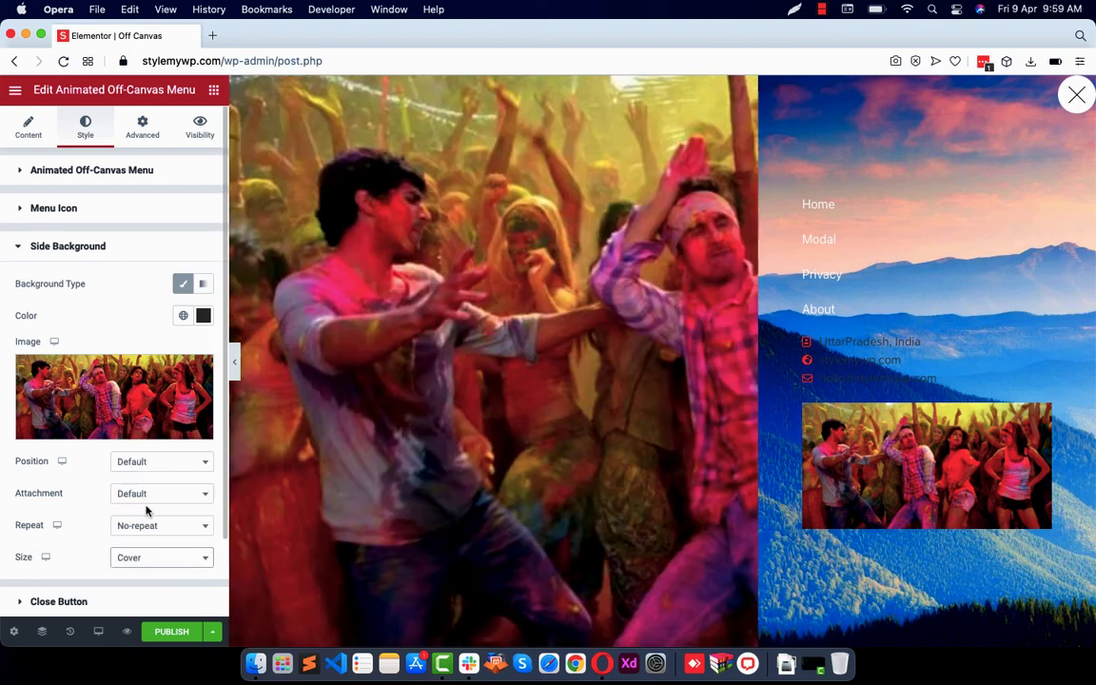
click(231, 361)
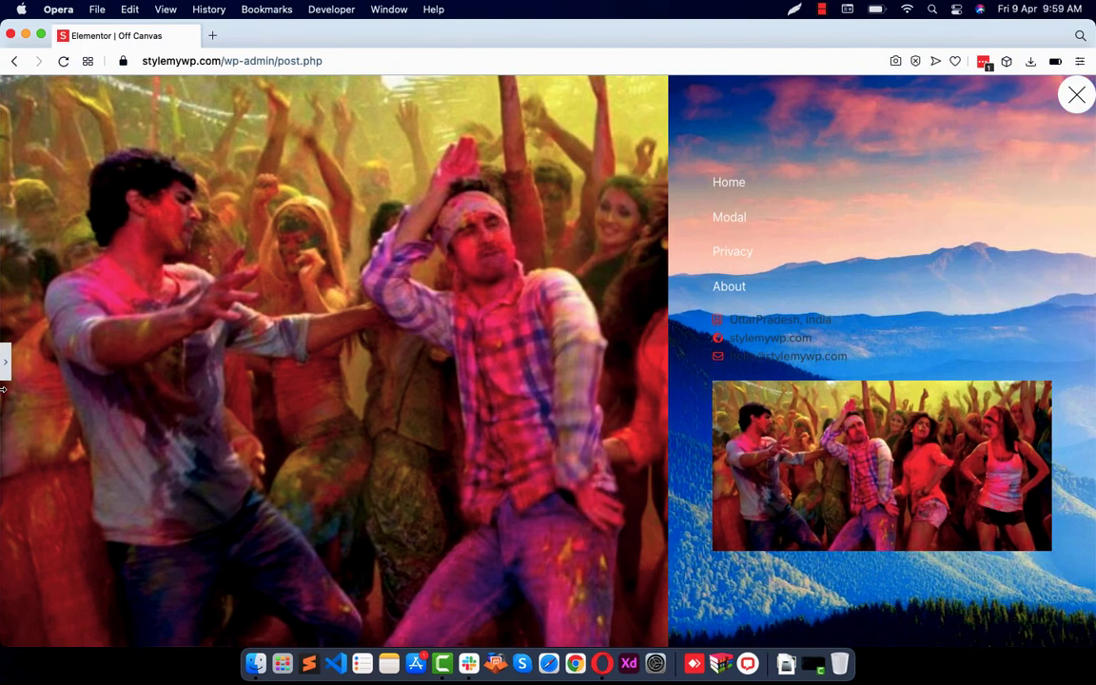
click(5, 361)
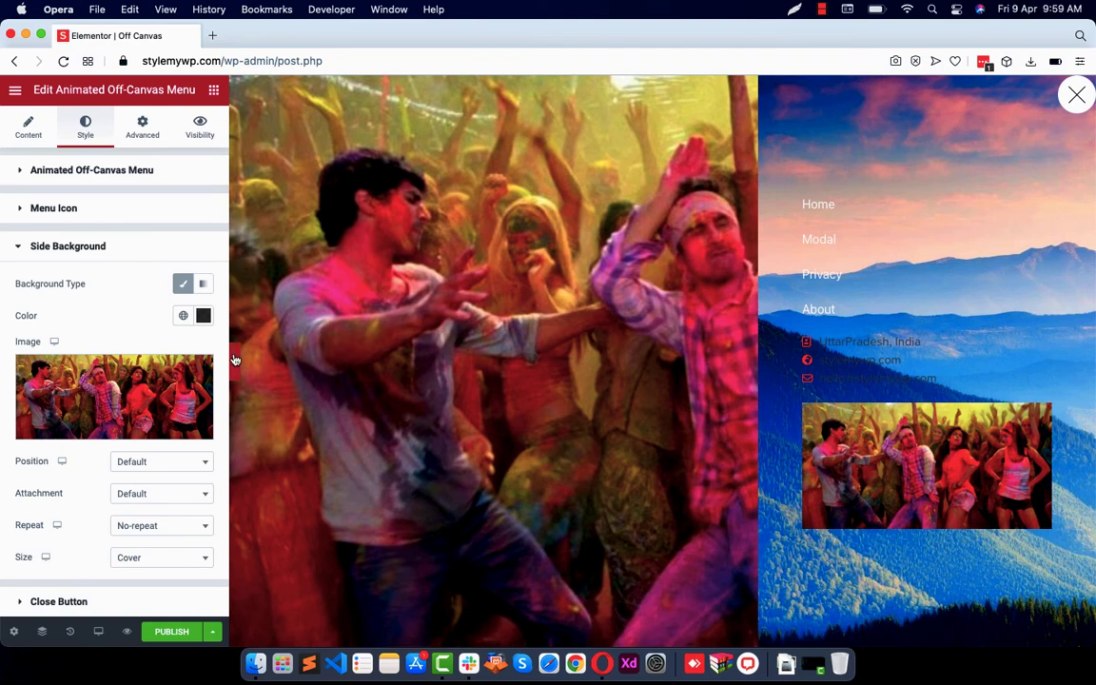
Step: Review the Close Button style settings and set the close button's normal-state background color to white
scroll(158, 525, down, 2)
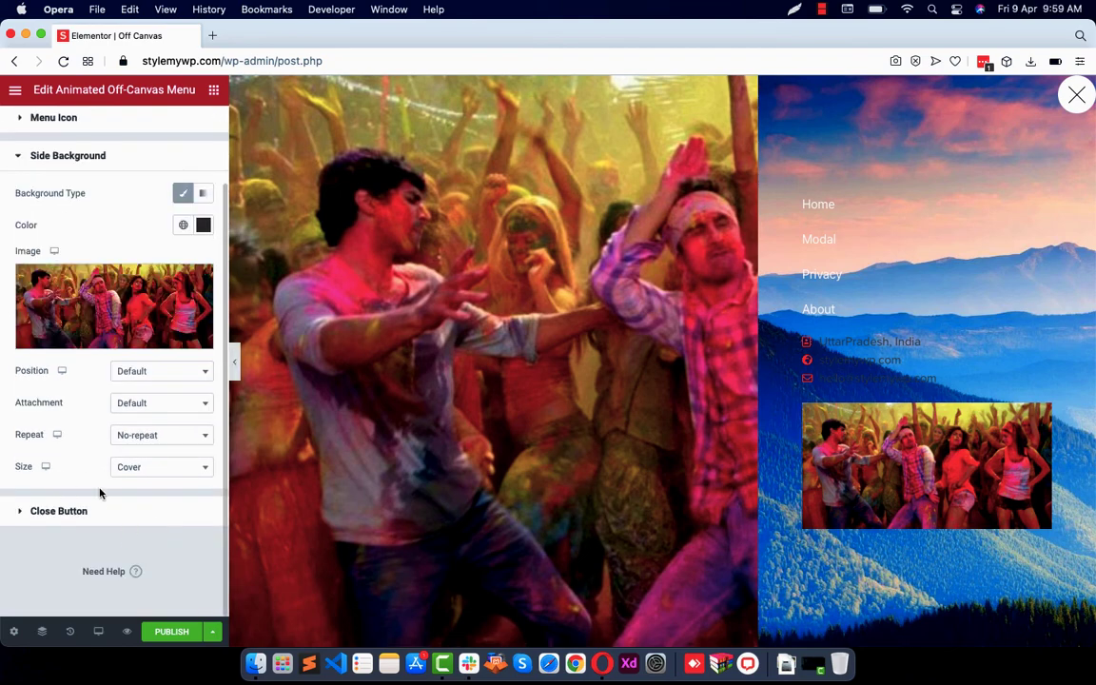
click(124, 511)
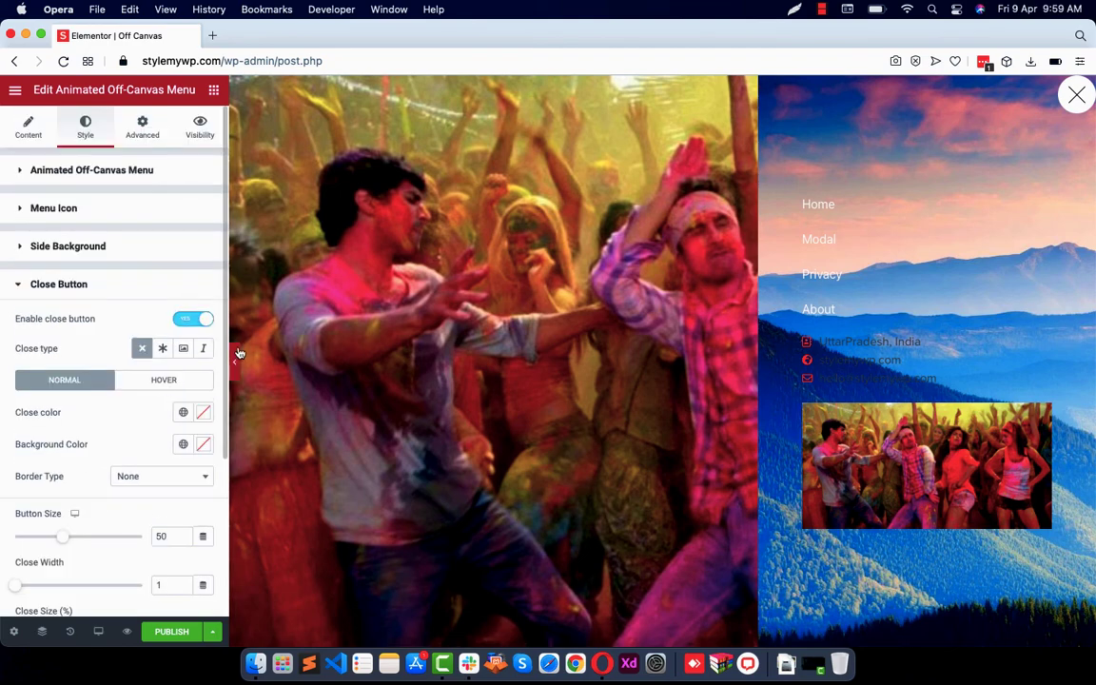
scroll(136, 366, down, 5)
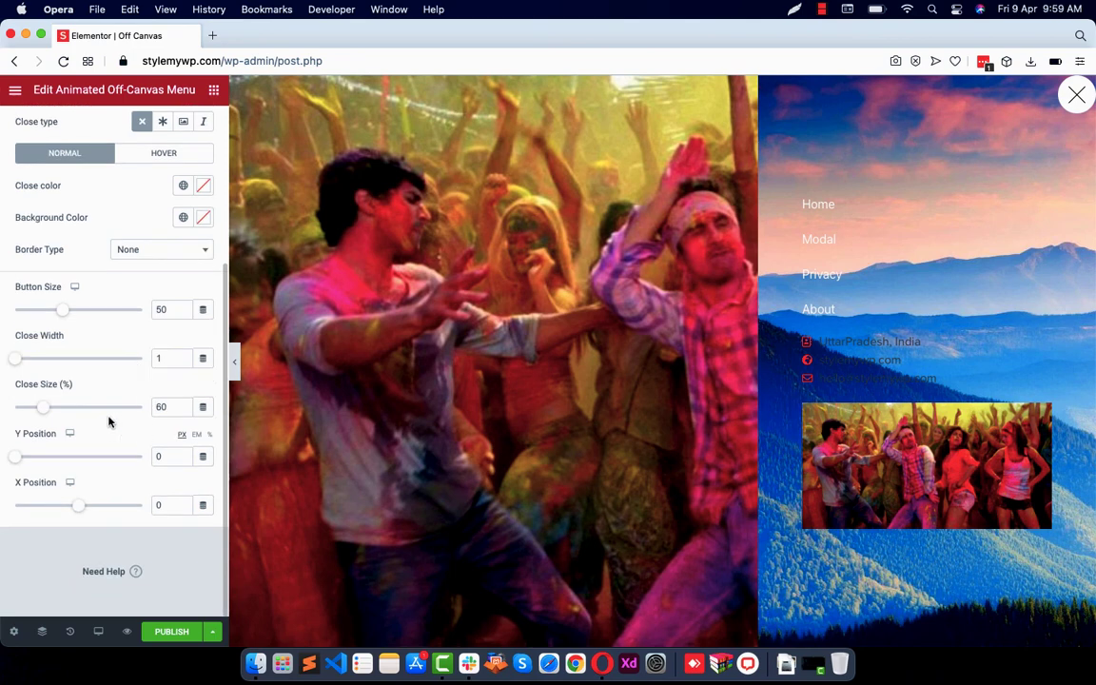
scroll(57, 190, up, 1)
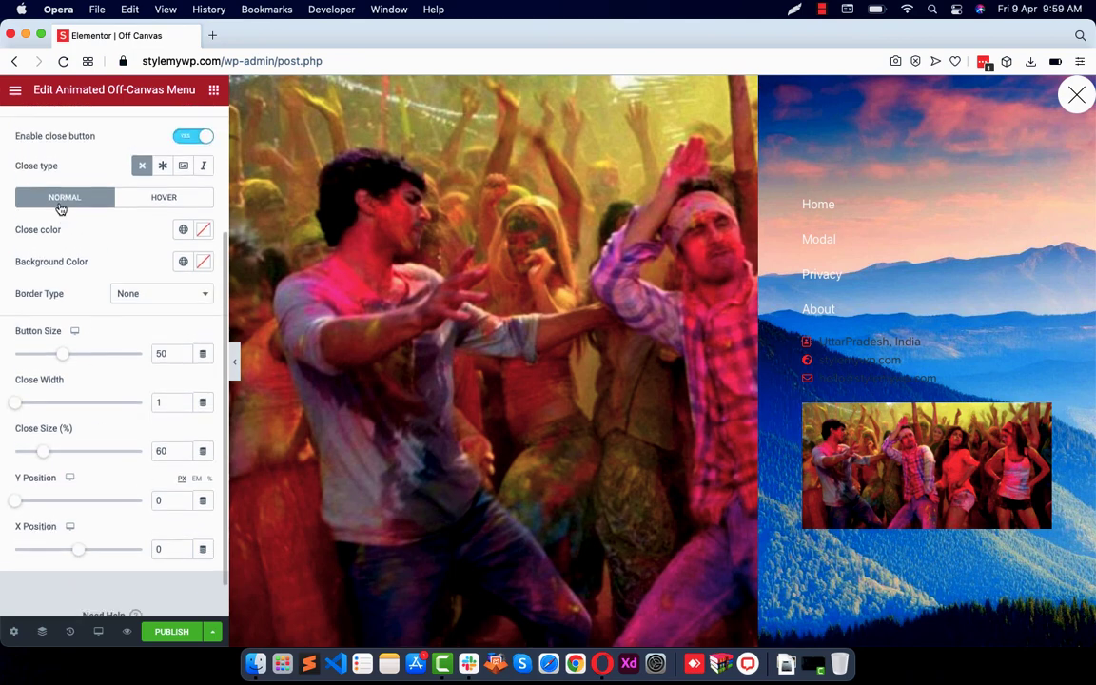
scroll(60, 208, up, 1)
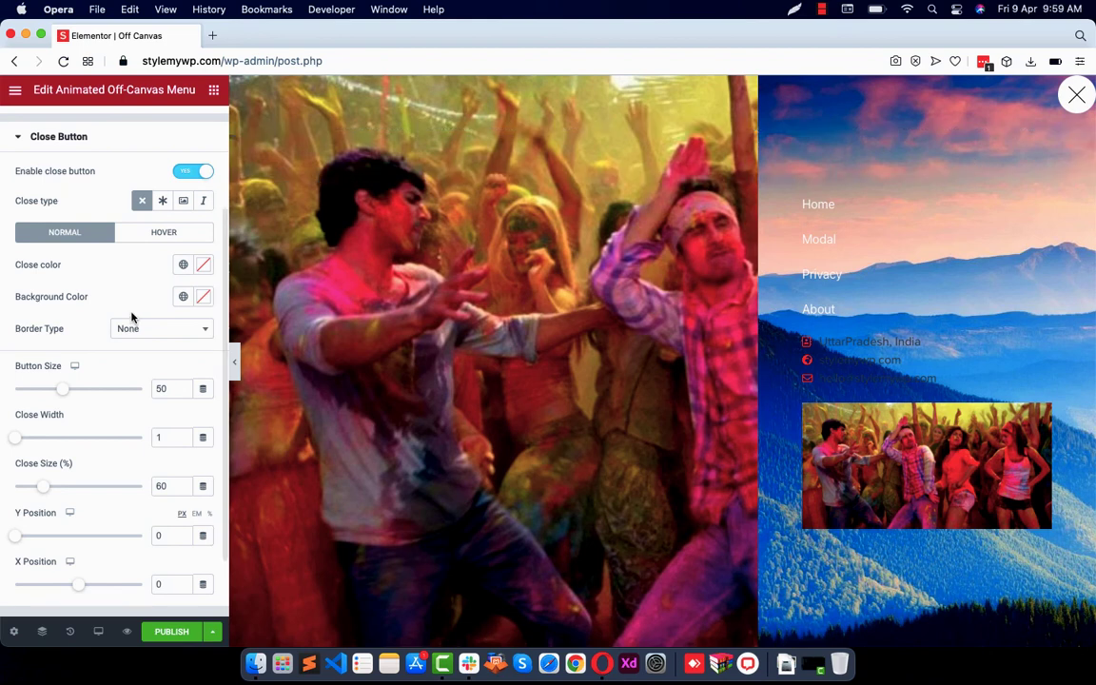
scroll(132, 316, down, 1)
click(202, 277)
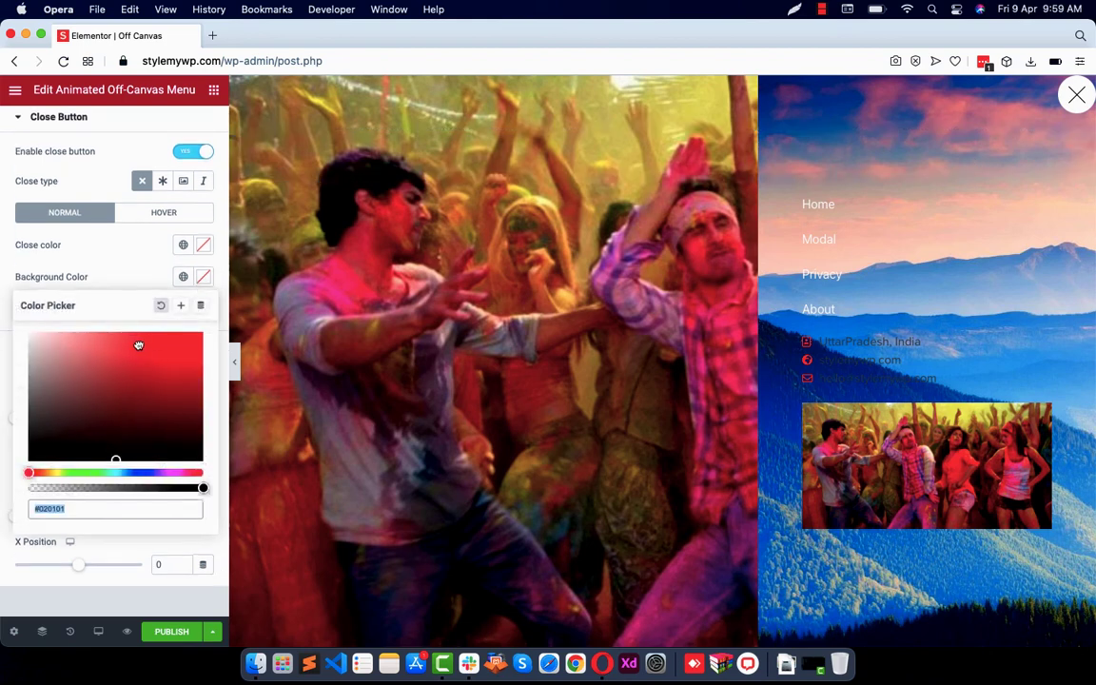
mouse_move(132, 345)
mouse_down()
mouse_move(17, 378)
mouse_move(12, 441)
mouse_move(29, 398)
mouse_move(2, 290)
mouse_up()
click(56, 233)
Step: Set the close button's Y position to 35 px and X position to 35, and preview the result at full width
scroll(84, 342, down, 3)
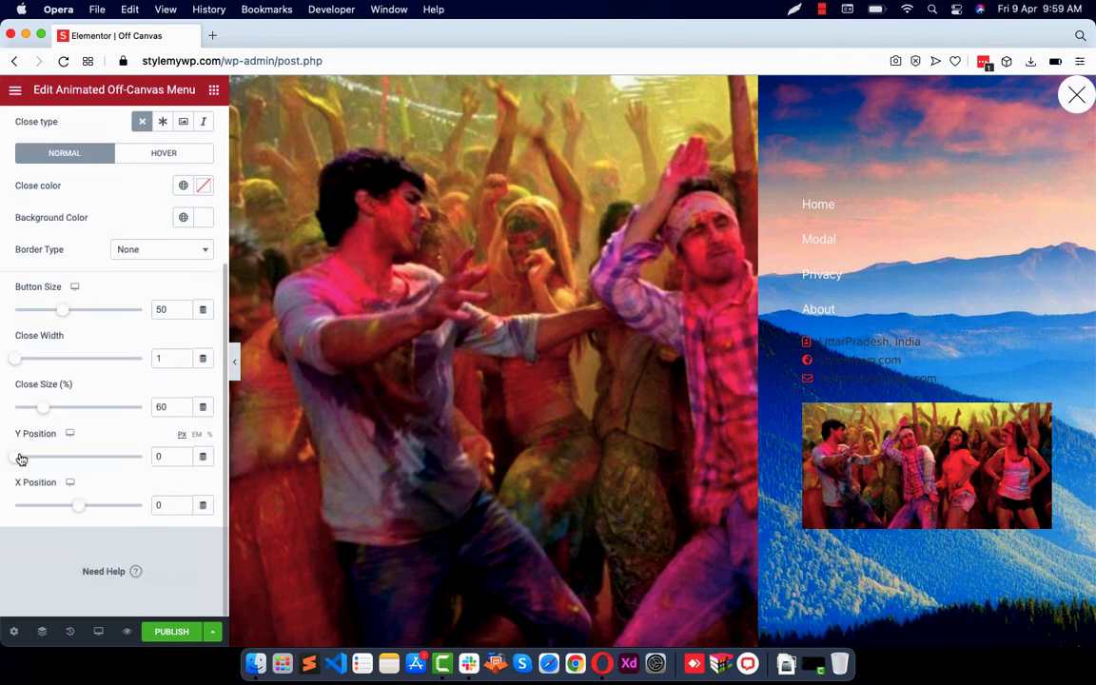
drag(18, 457, 42, 459)
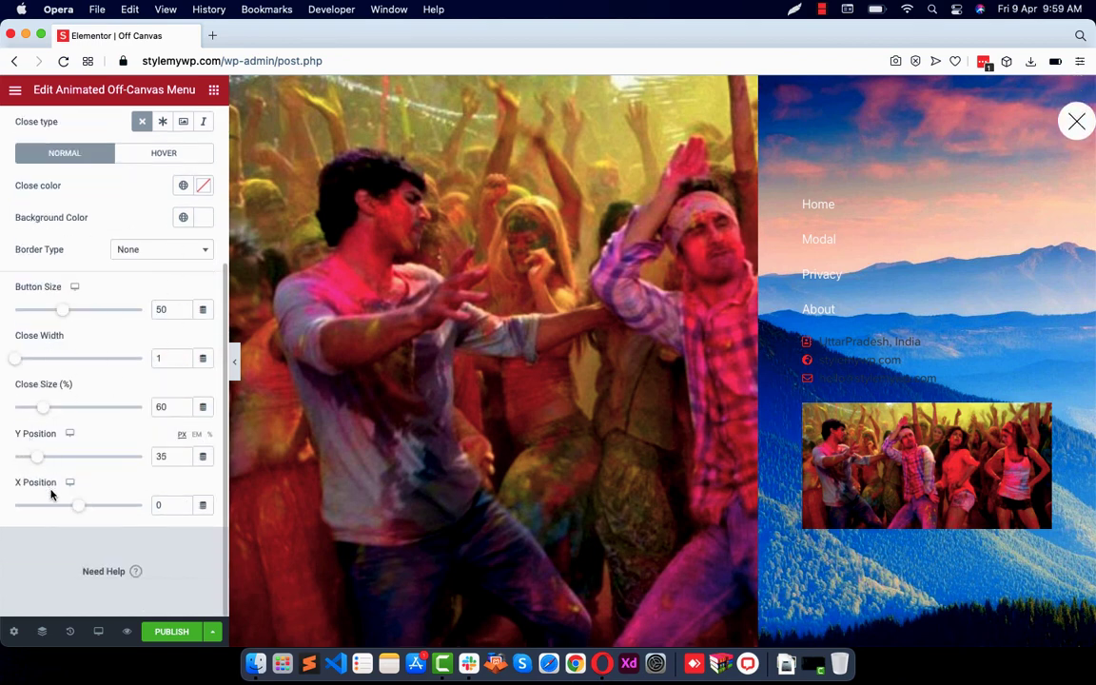
drag(77, 509, 100, 509)
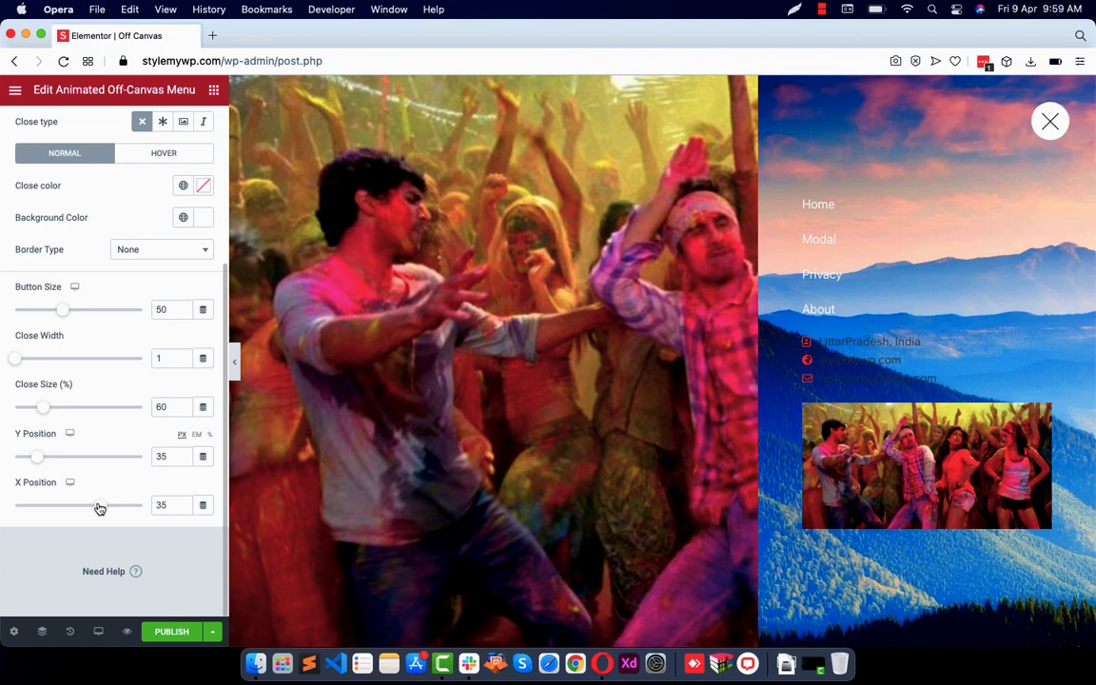
click(236, 375)
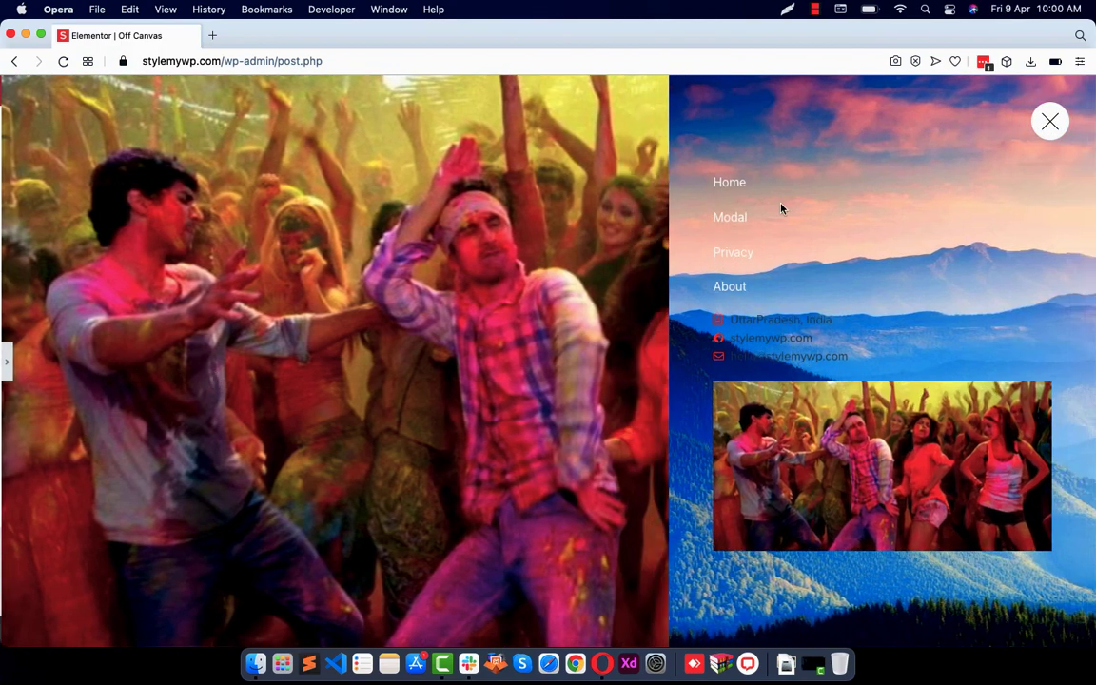
click(6, 373)
Step: Look over the Close Button style options once more and return to the menu widget's content settings
scroll(151, 522, up, 3)
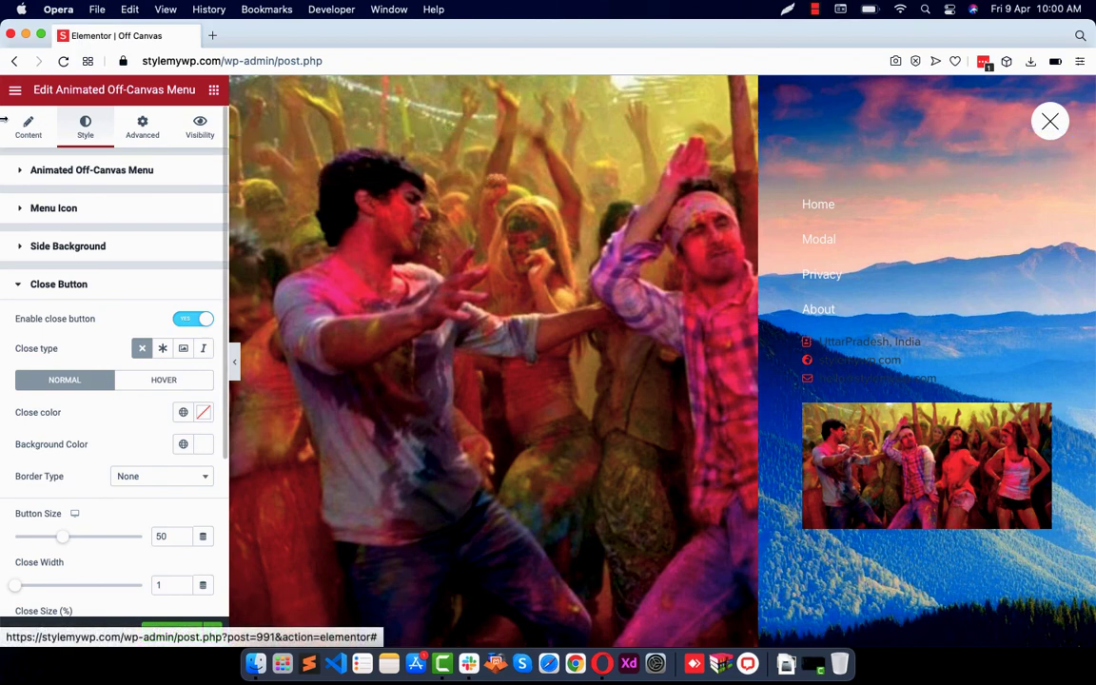
scroll(122, 286, down, 5)
scroll(121, 238, up, 10)
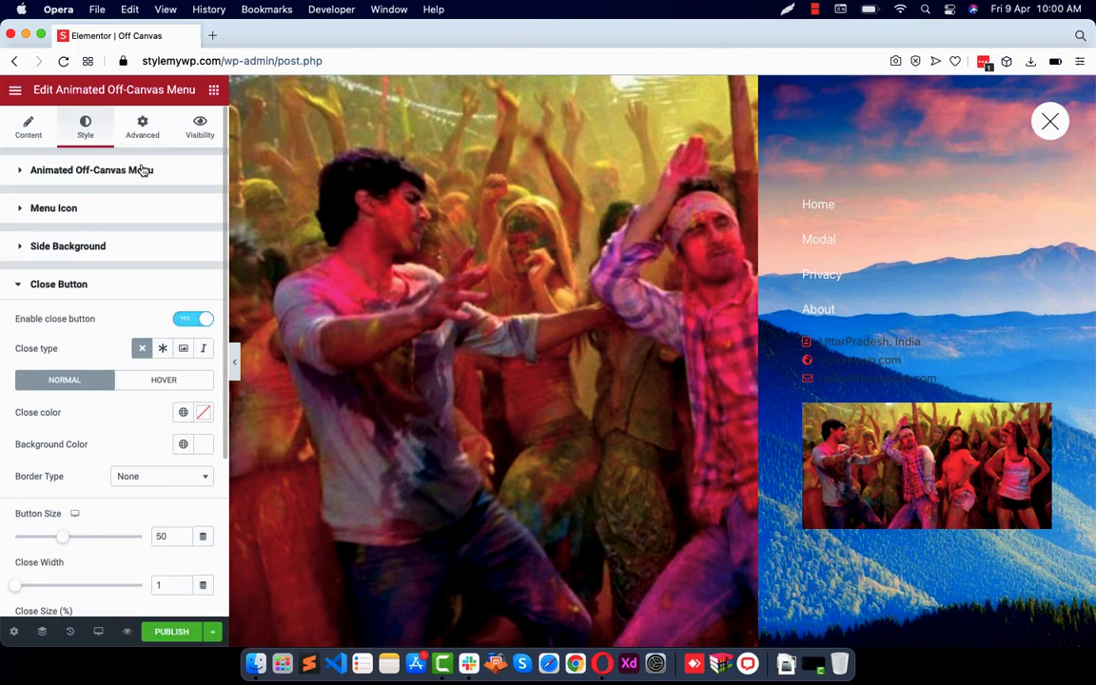
click(26, 143)
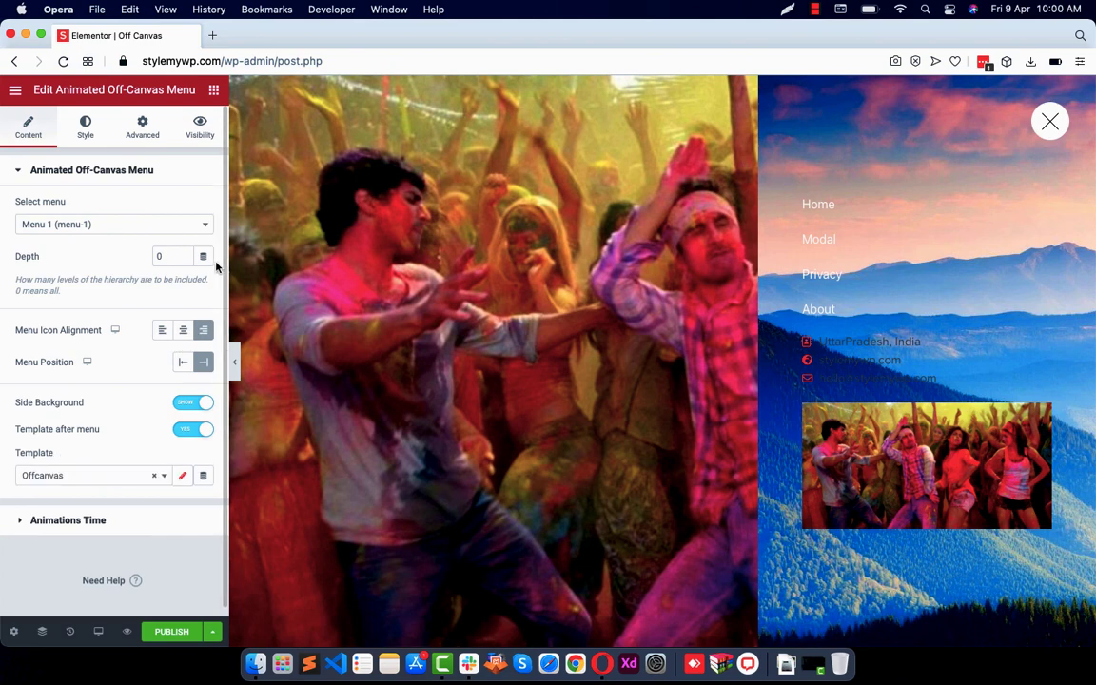